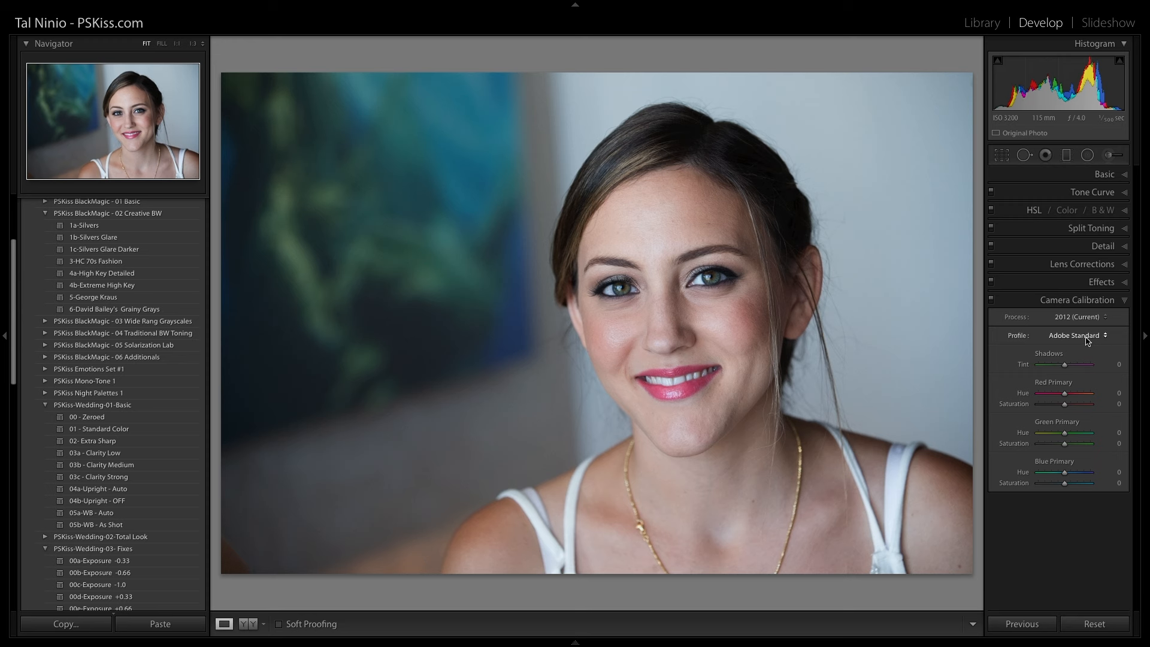
# Browse the available camera profiles and apply Canon EOS 1D-X MK2 Faithful to the portrait
pyautogui.click(1086, 337)
pyautogui.click(988, 360)
pyautogui.click(1071, 335)
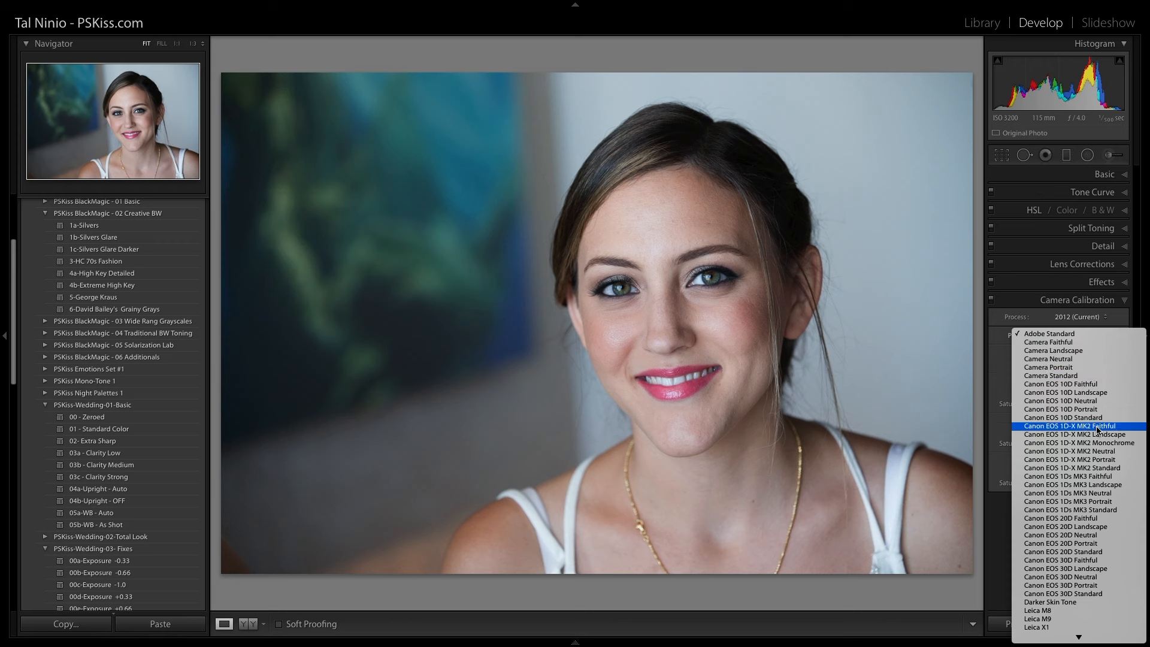
pyautogui.scroll(-10, 1096, 425)
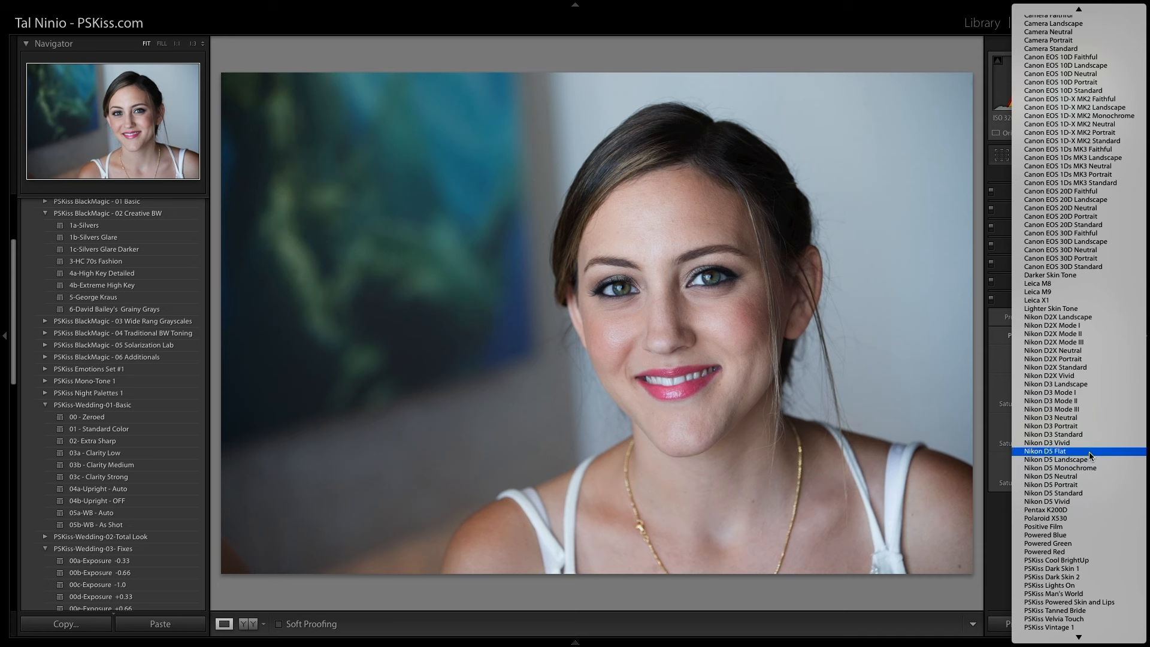
pyautogui.scroll(-3, 1088, 451)
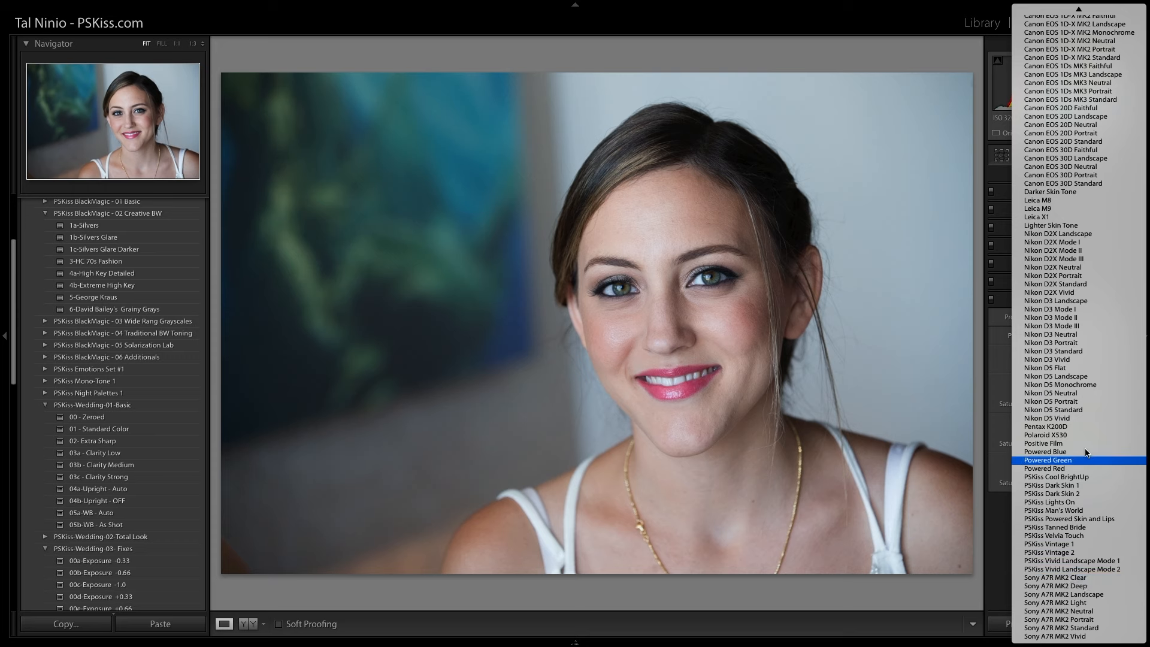
pyautogui.scroll(3, 1084, 430)
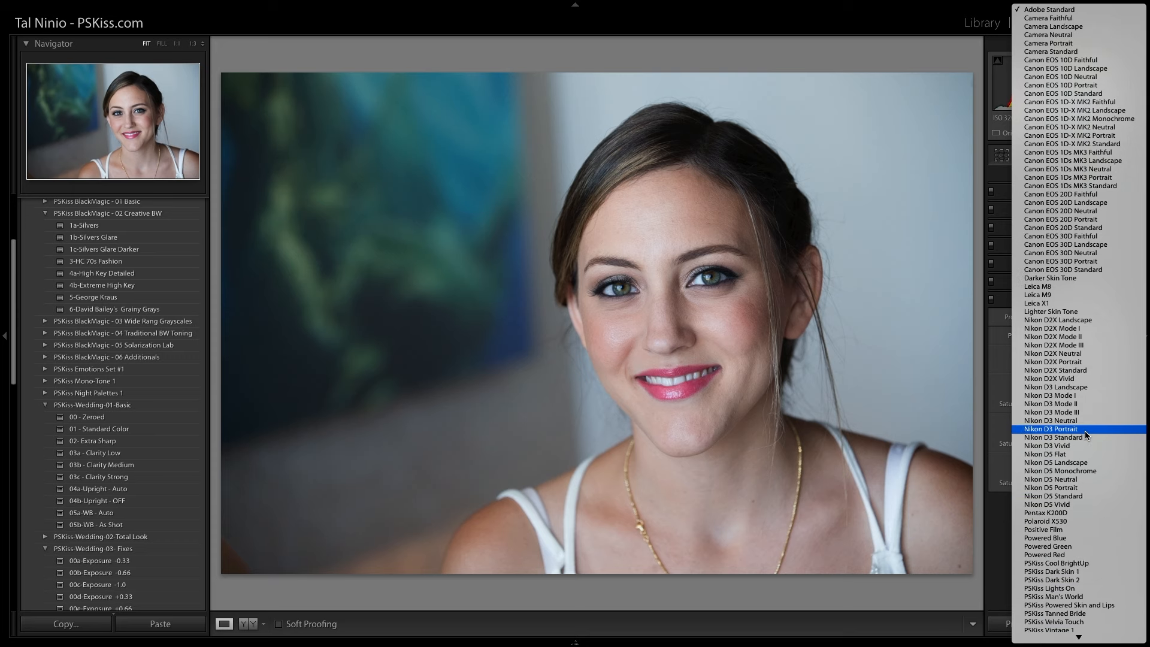
pyautogui.click(1107, 103)
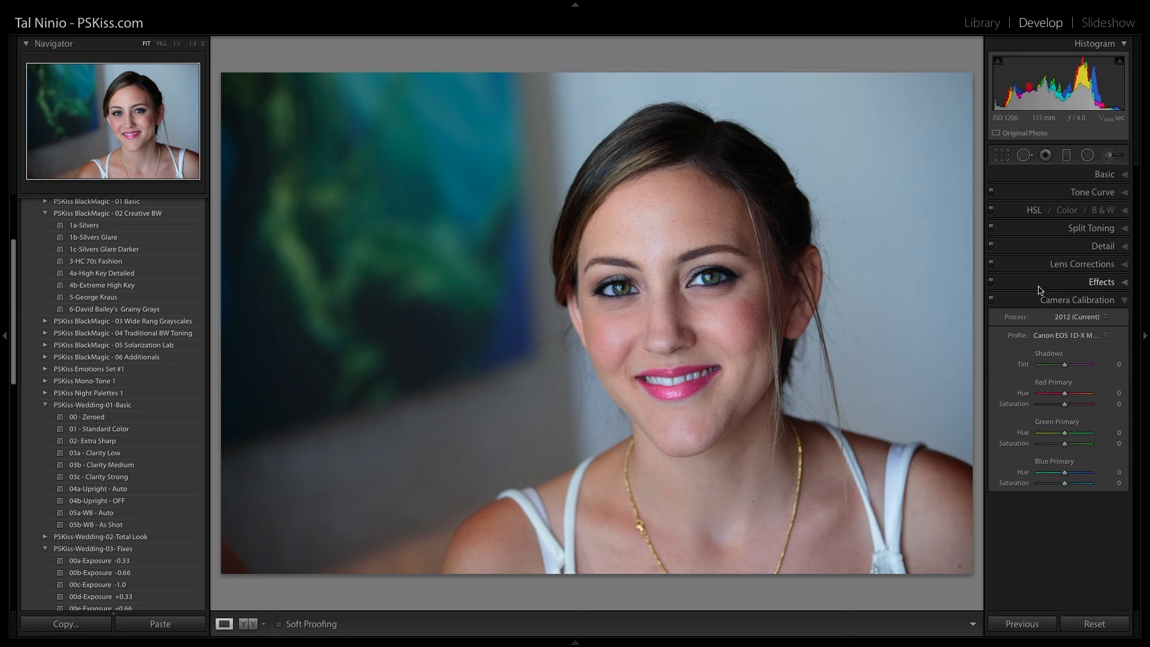
# Try the Canon EOS 1D-X MK2 Monochrome profile on the portrait, followed by Canon EOS 1D-X MK2 Neutral
pyautogui.click(1085, 336)
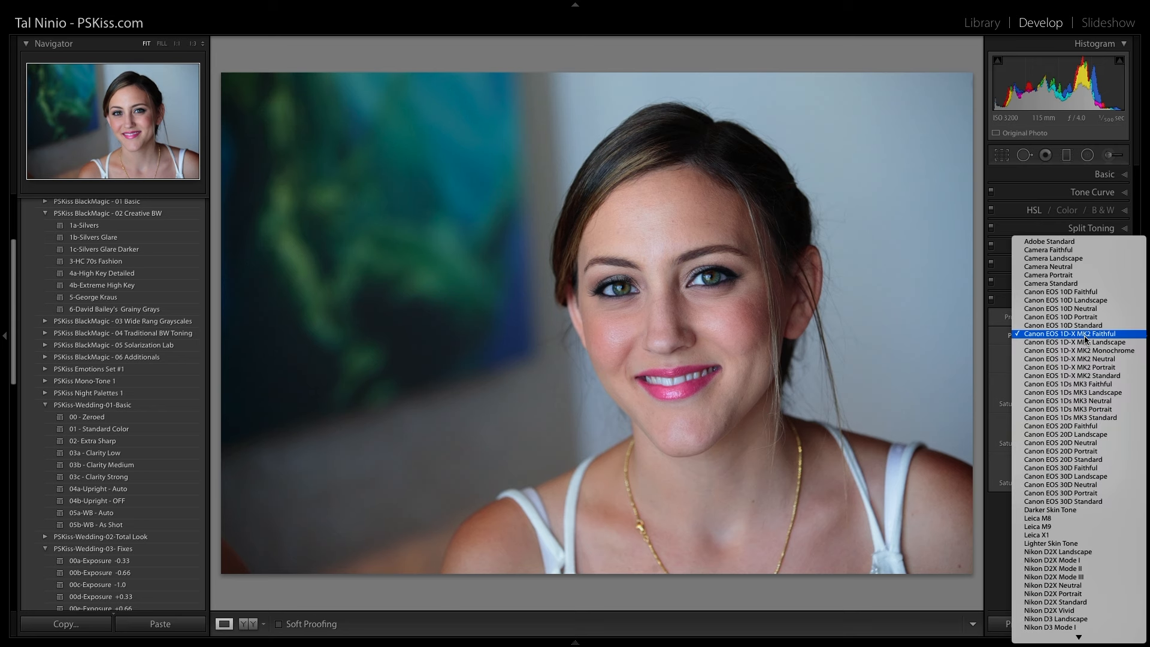
pyautogui.click(1085, 351)
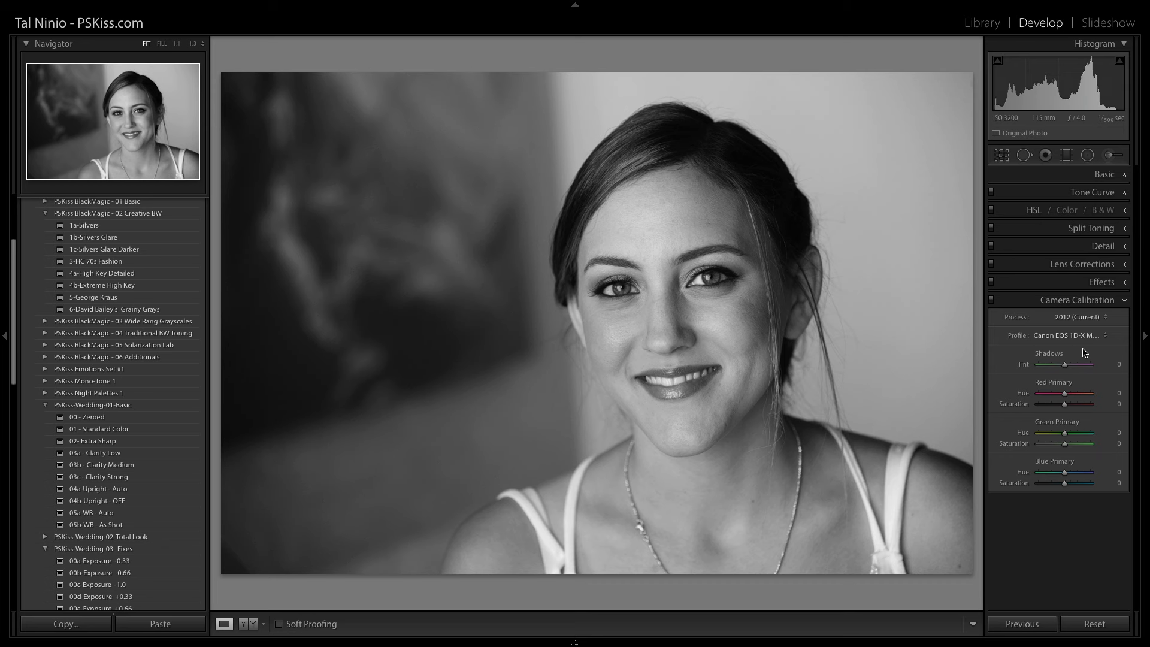
pyautogui.click(1084, 336)
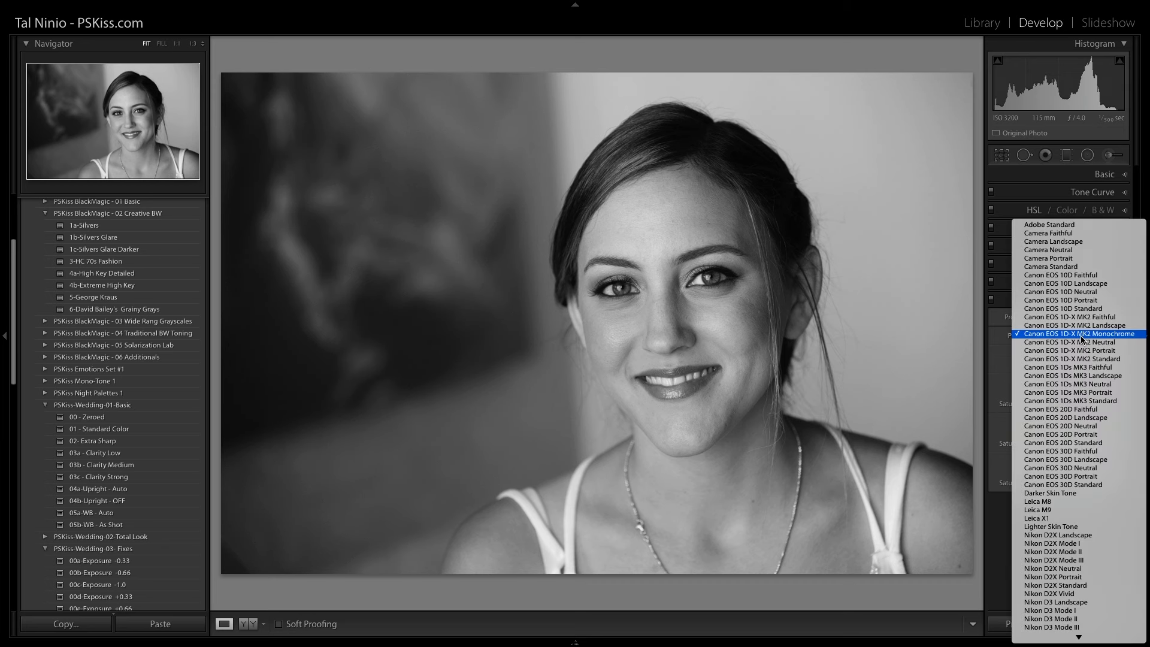
pyautogui.click(1081, 343)
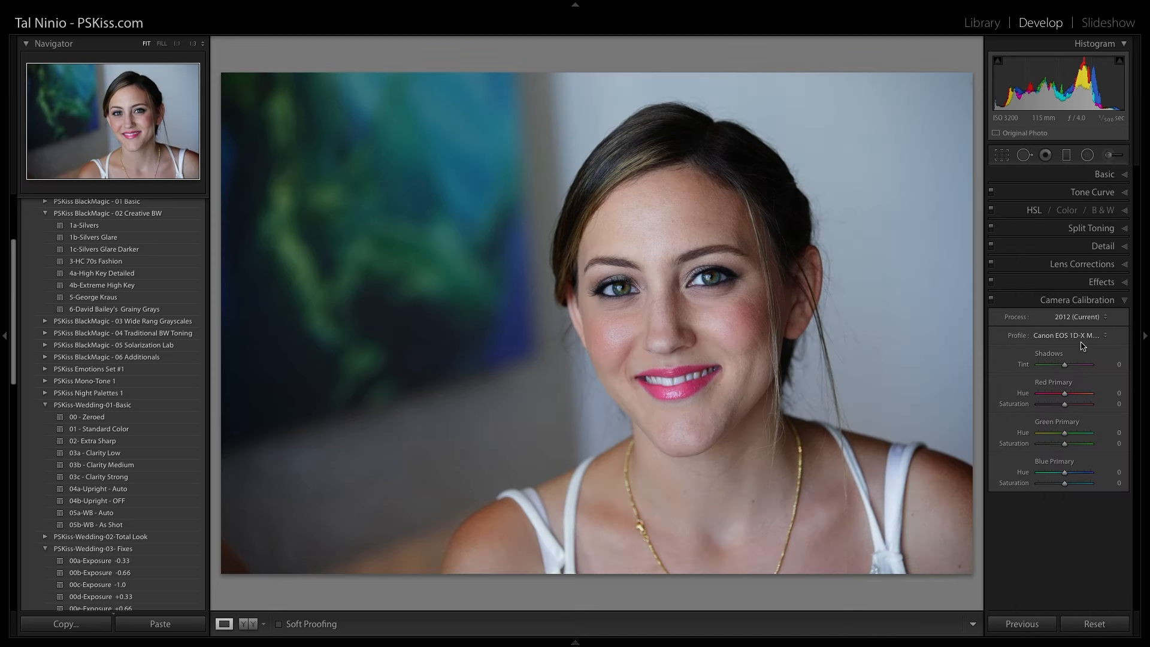
# Try the Canon EOS 1D-X MK2 Portrait profile on the photo, followed by Canon EOS 1D-X MK2 Standard
pyautogui.click(1076, 336)
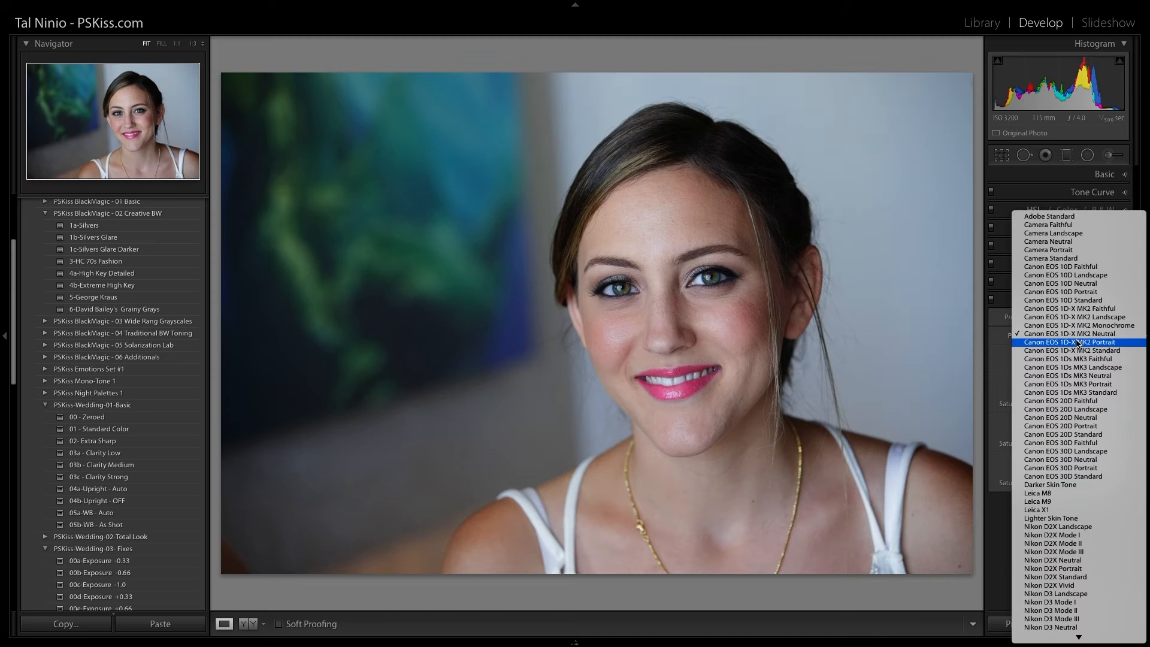
pyautogui.click(1076, 340)
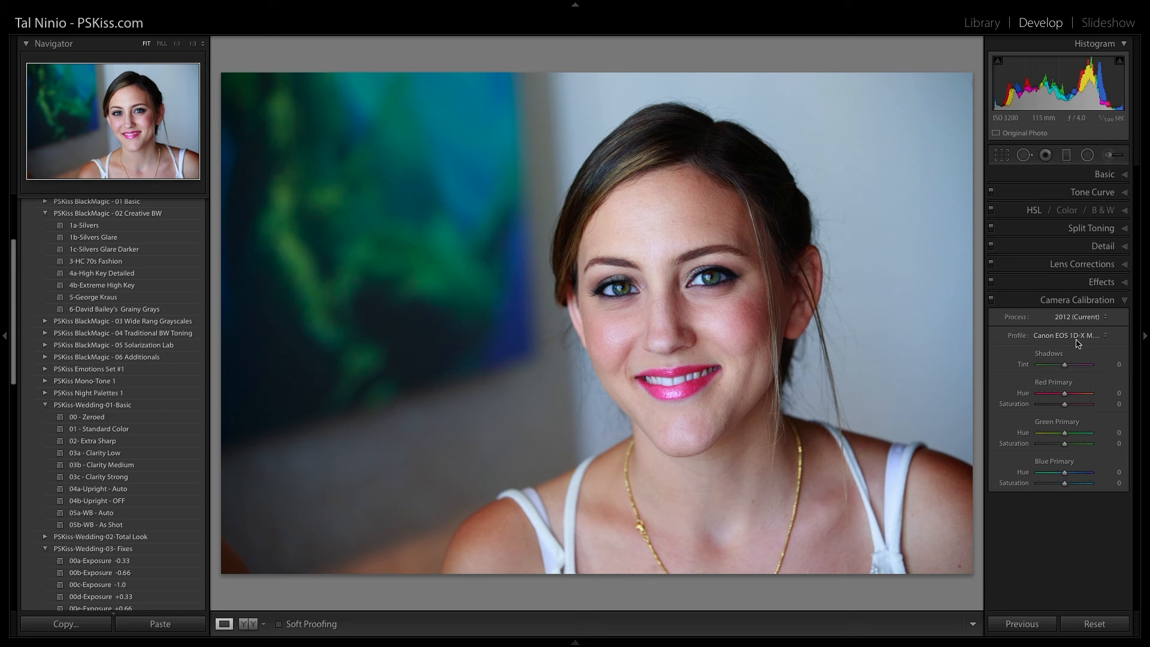
pyautogui.click(1077, 342)
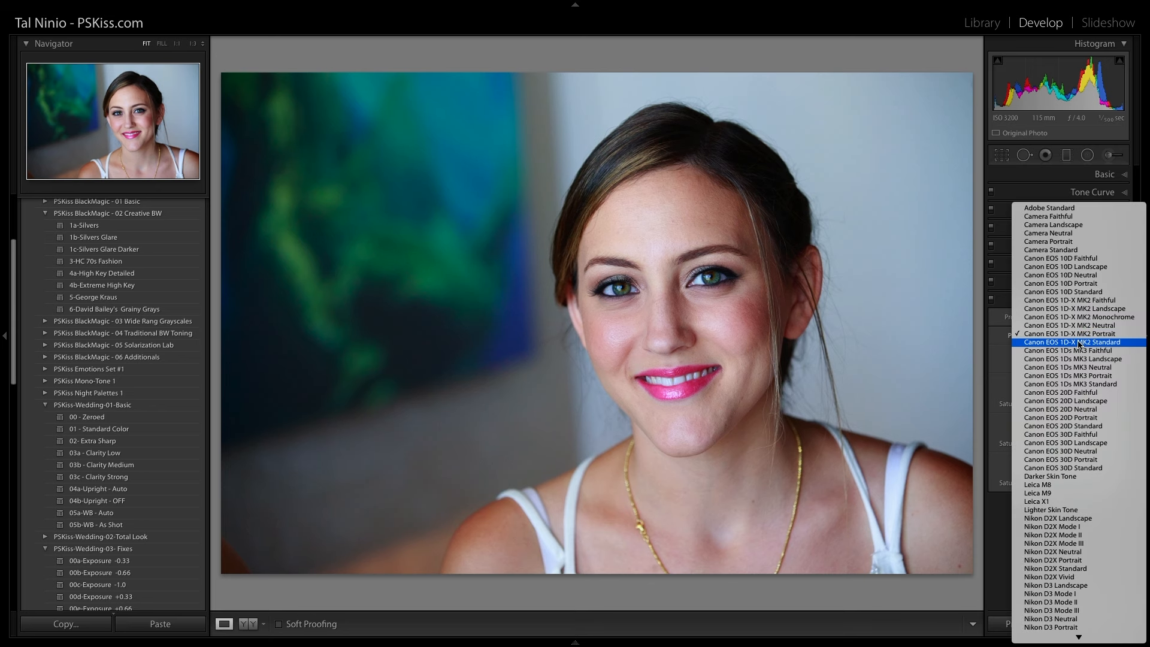
pyautogui.click(1078, 343)
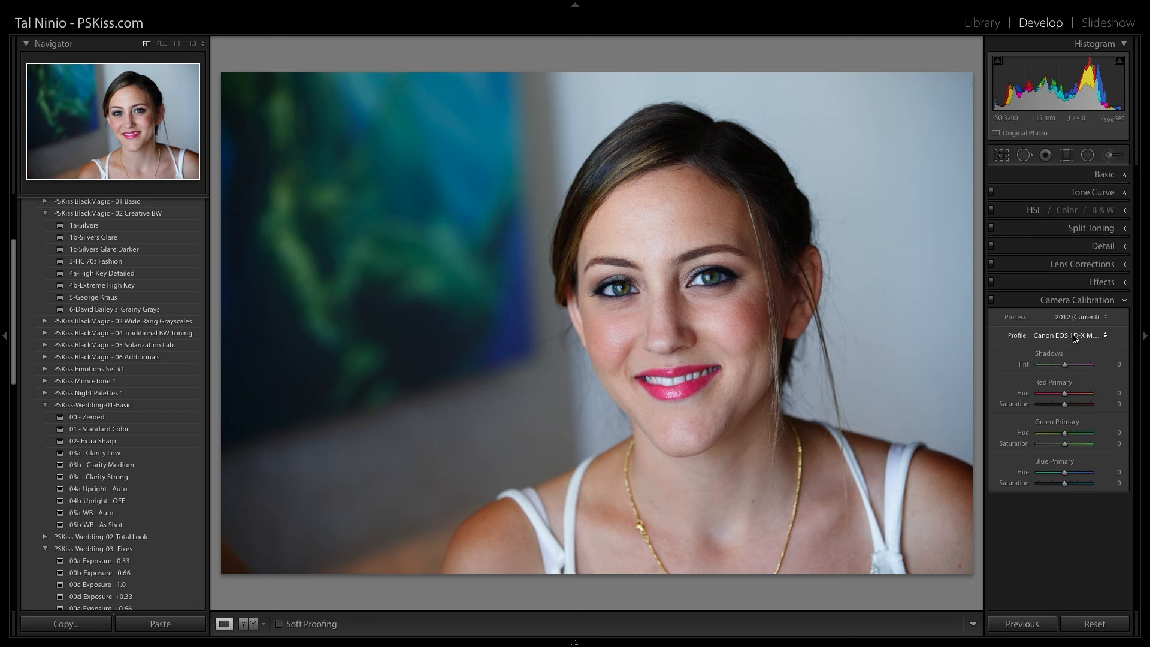
# Switch the camera profile to Nikon D5 Flat, followed by Nikon D5 Monochrome
pyautogui.click(1076, 341)
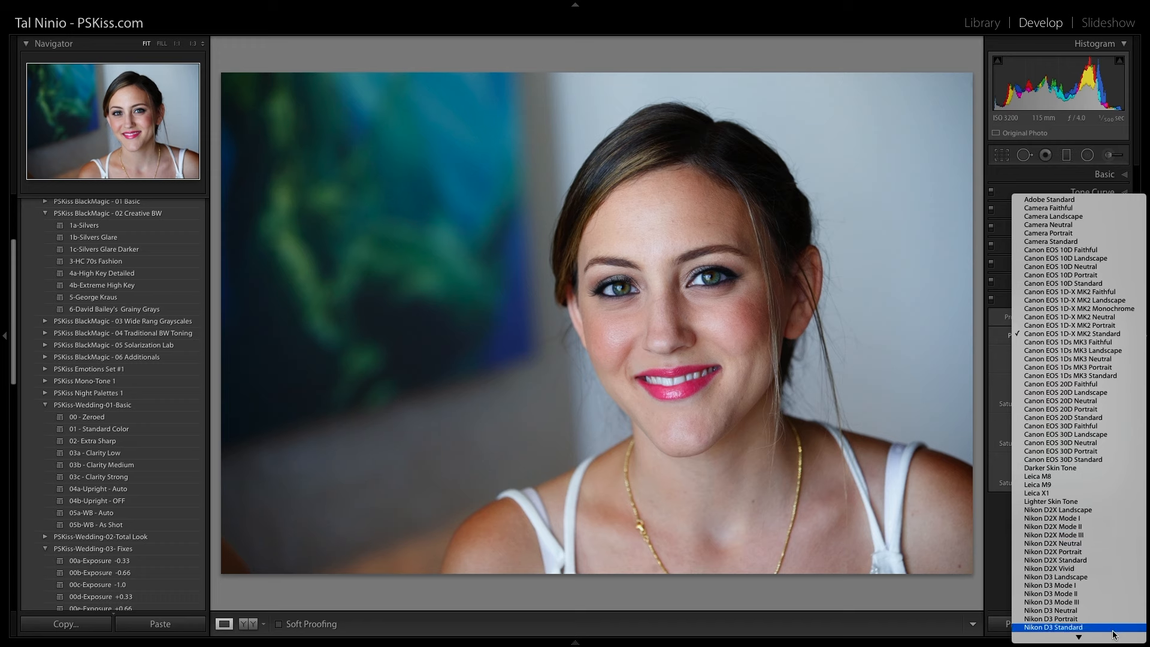
pyautogui.moveTo(1111, 642)
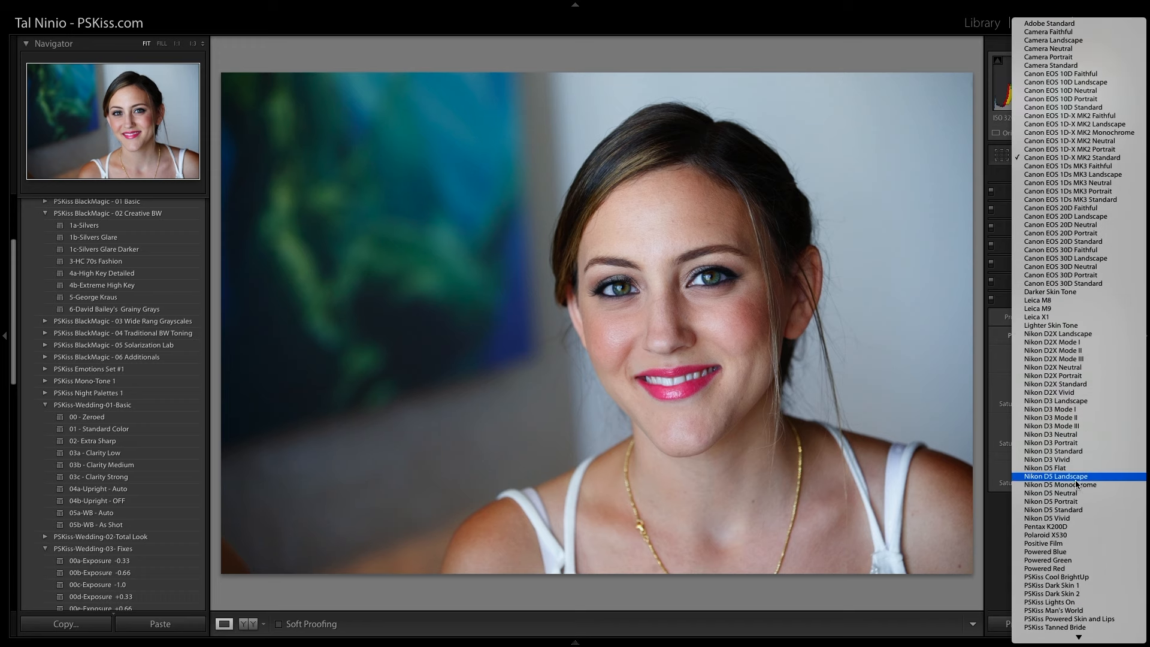
pyautogui.click(1077, 468)
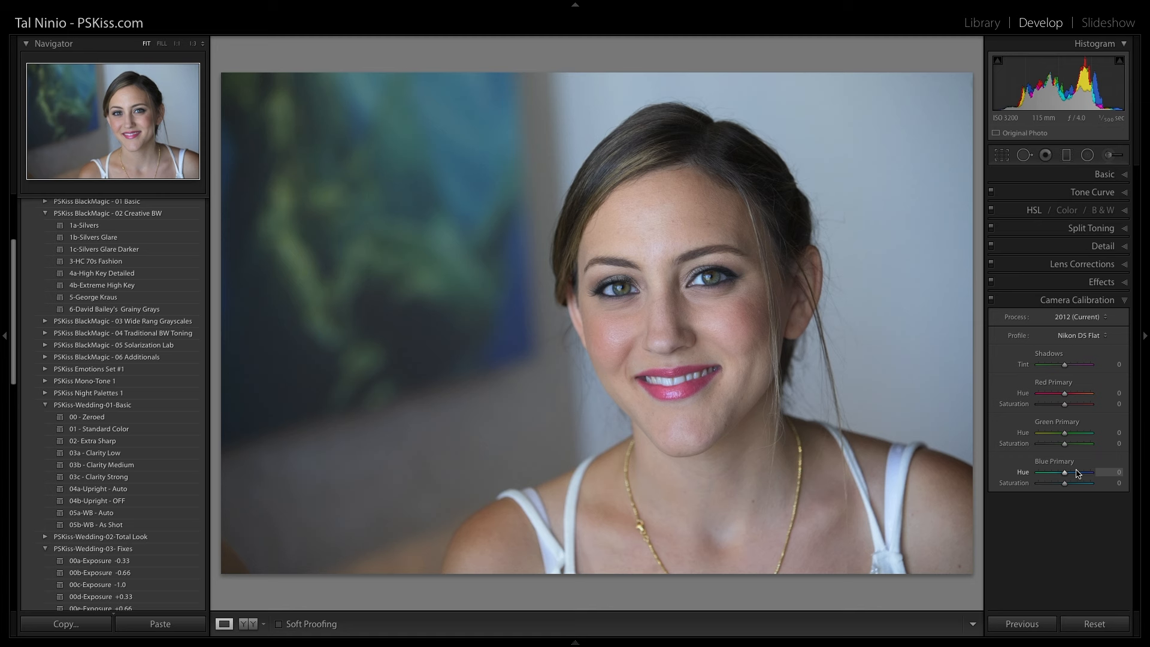
pyautogui.click(1074, 337)
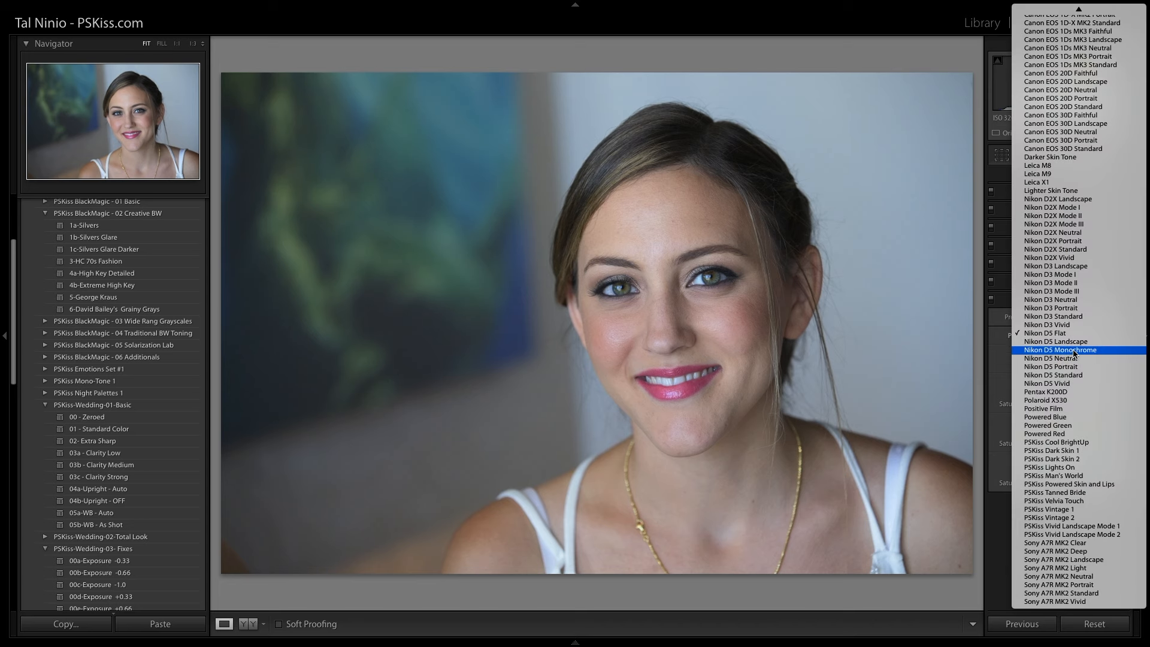
pyautogui.click(1074, 351)
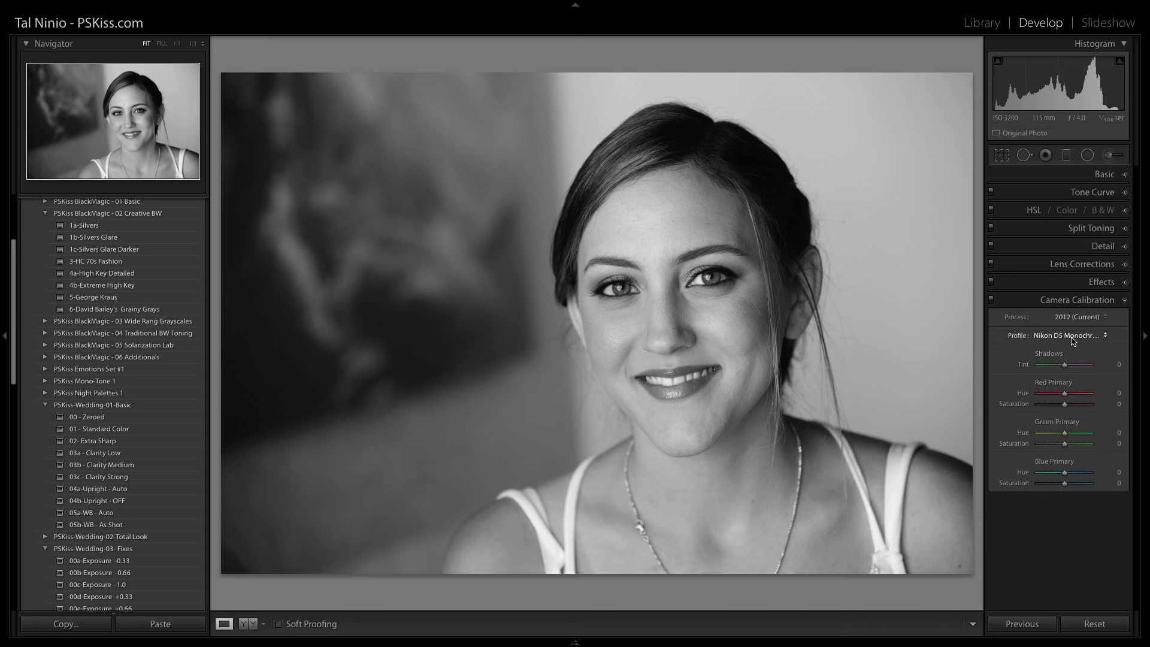
# Try the Canon EOS 1D-X MK2 Monochrome profile for comparison with the Nikon monochrome one, and undo the change
pyautogui.click(1073, 340)
pyautogui.scroll(5, 1084, 138)
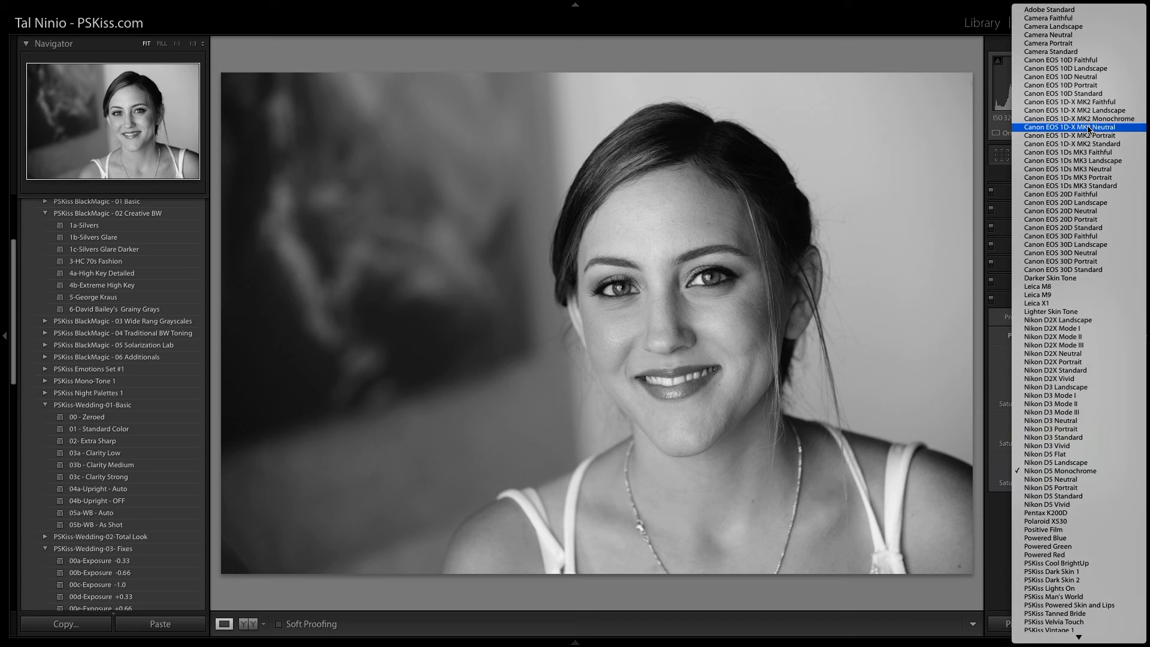
pyautogui.click(1094, 119)
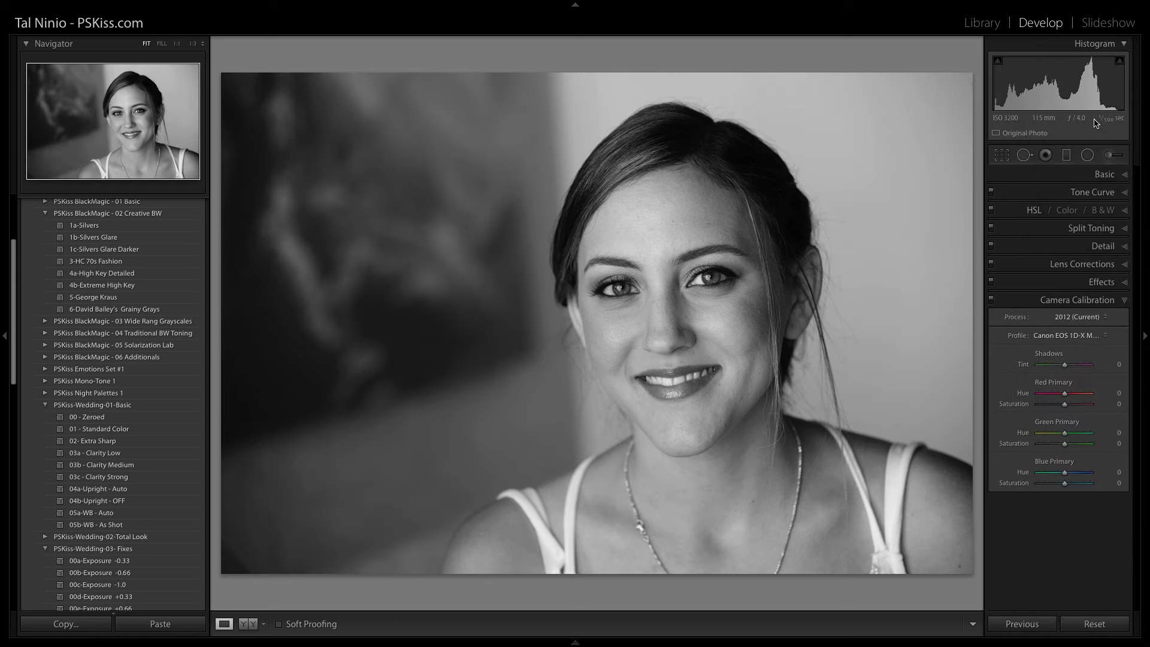
pyautogui.hotkey('ctrl', 'z')
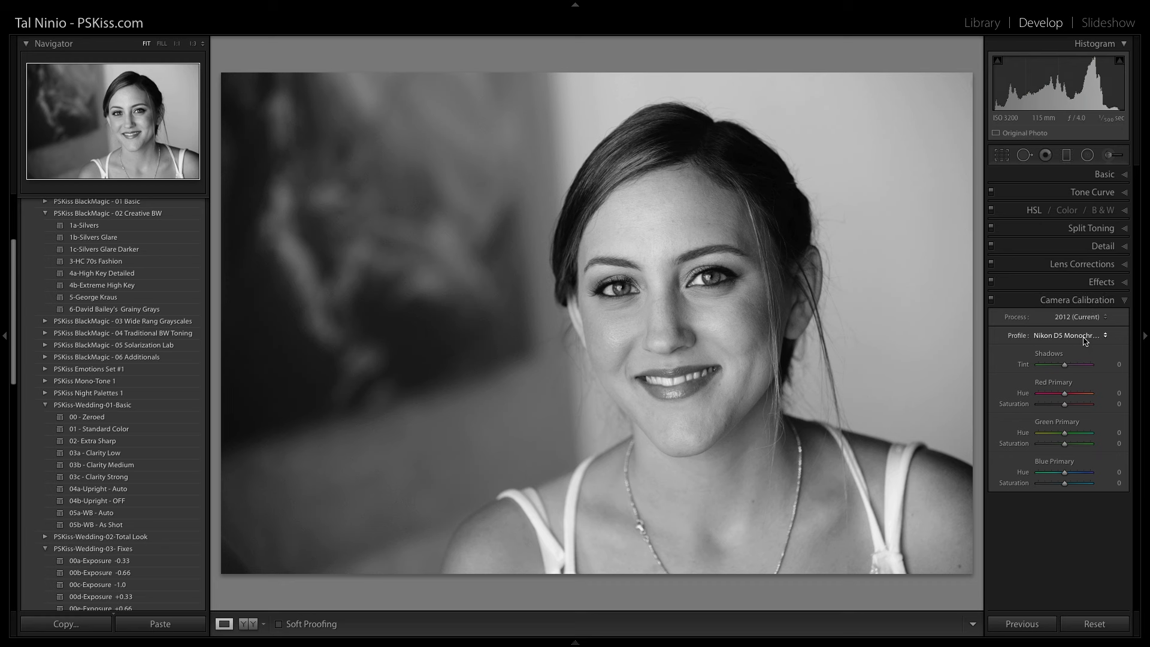
# Try the Nikon D5 Neutral, Portrait and Standard profiles on the photo one after another
pyautogui.click(1086, 341)
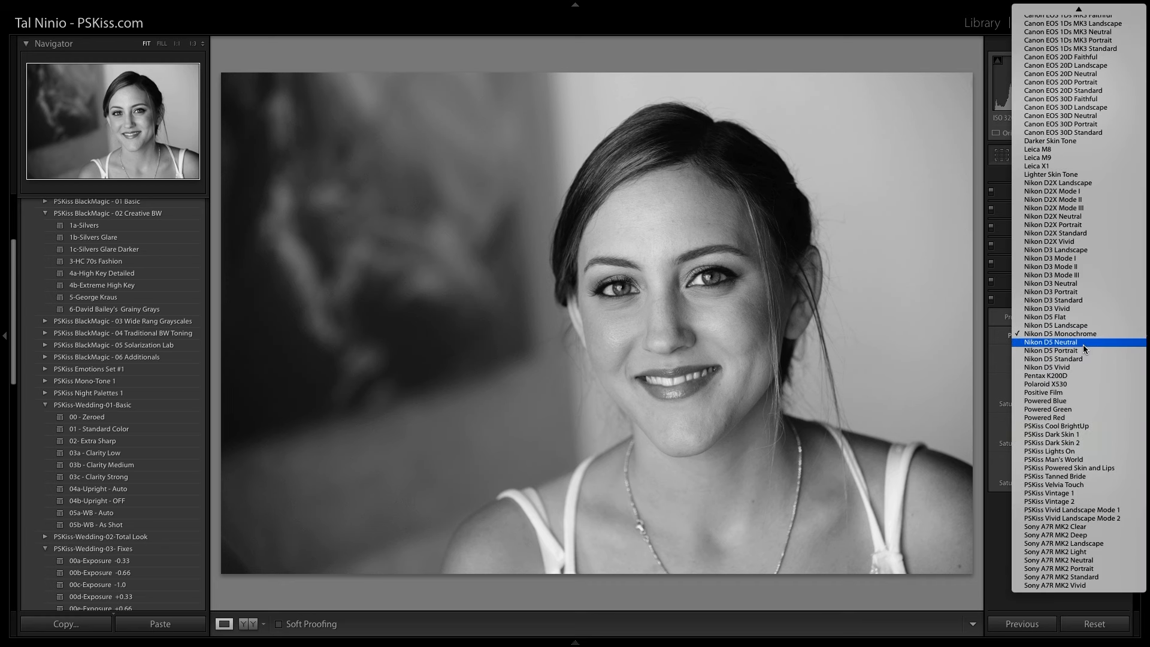
pyautogui.click(1084, 342)
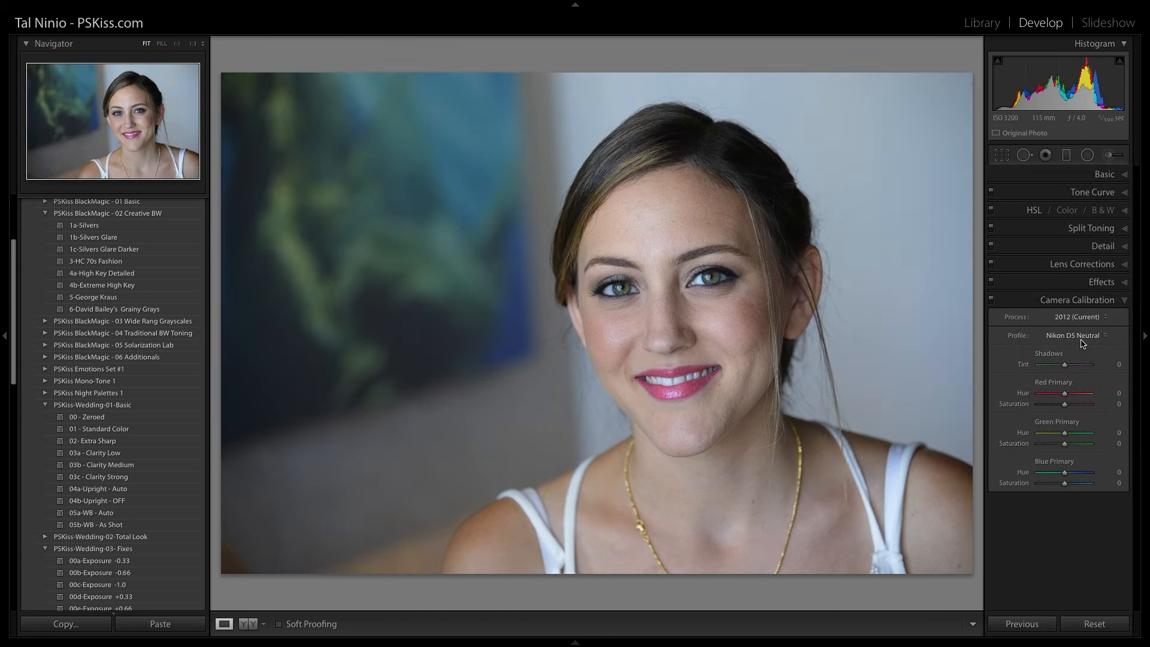
pyautogui.click(1085, 342)
pyautogui.click(1084, 339)
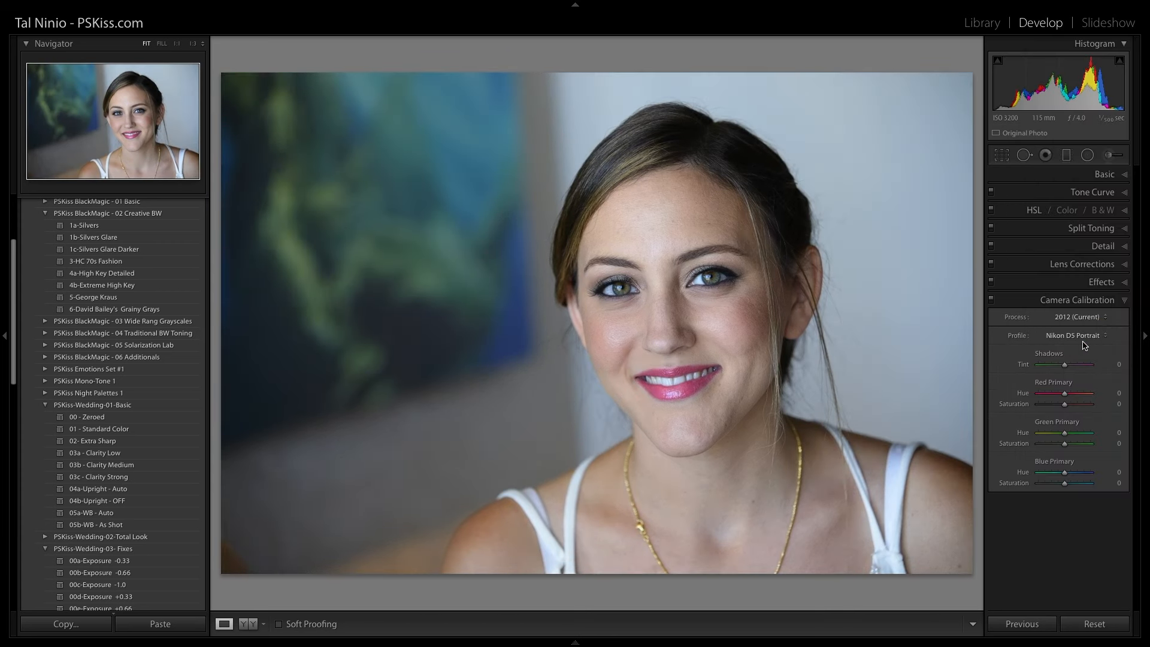
pyautogui.click(1084, 344)
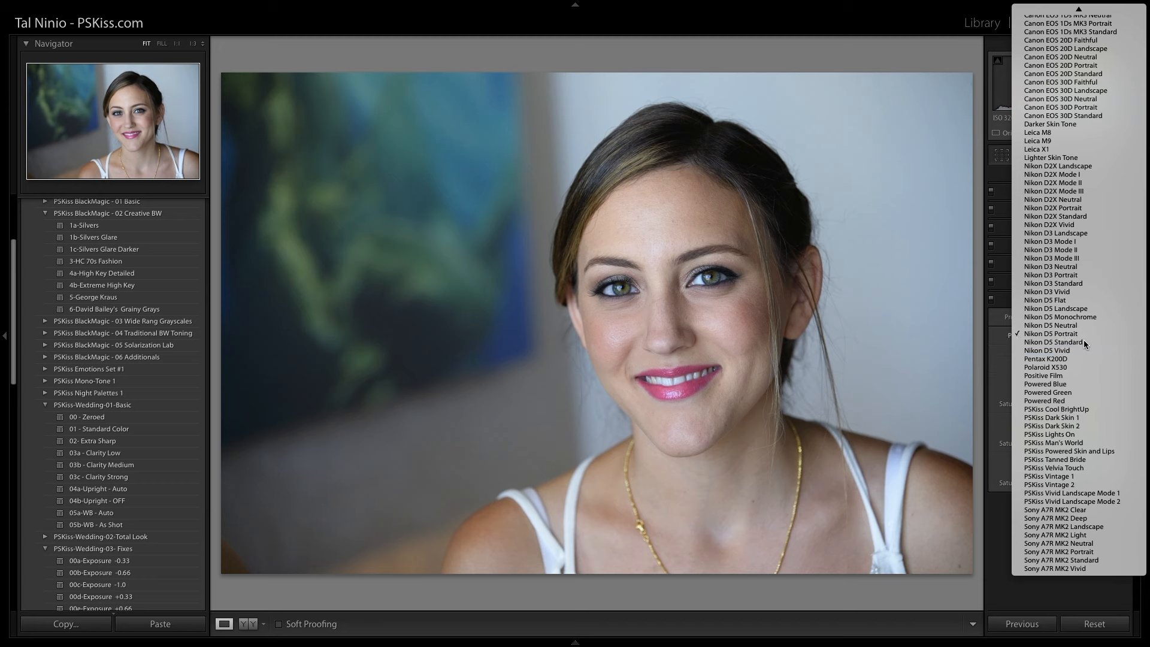
pyautogui.click(1085, 343)
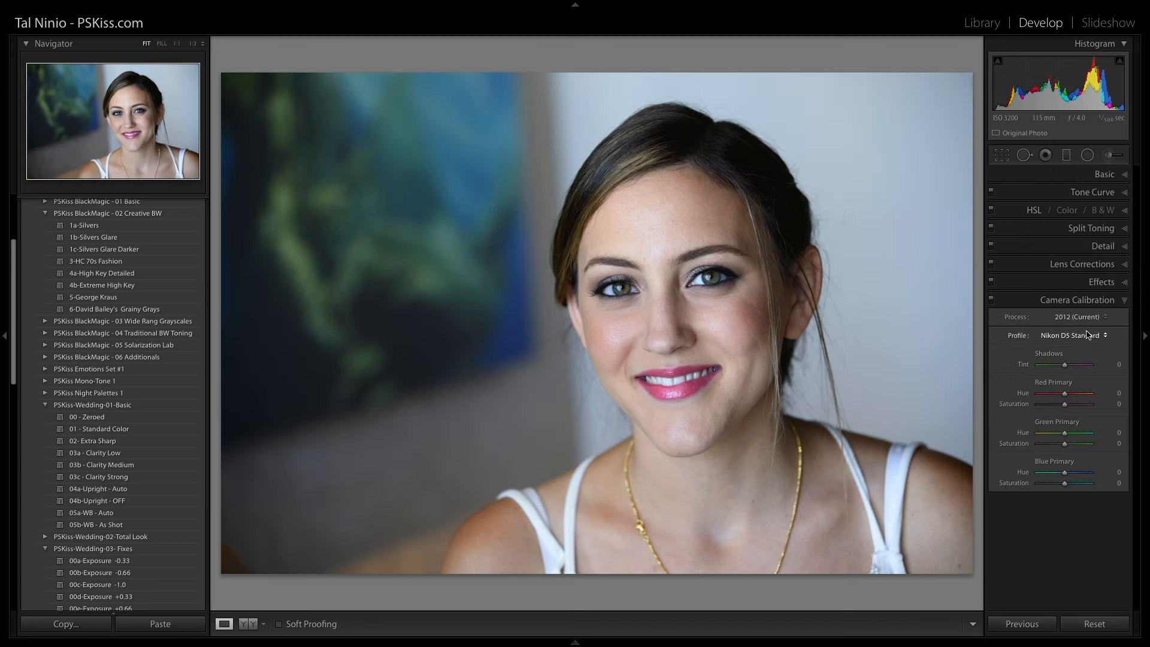
# Switch the camera profile to Sony A7R MK2 Clear, followed by Sony A7R MK2 Deep
pyautogui.click(1083, 336)
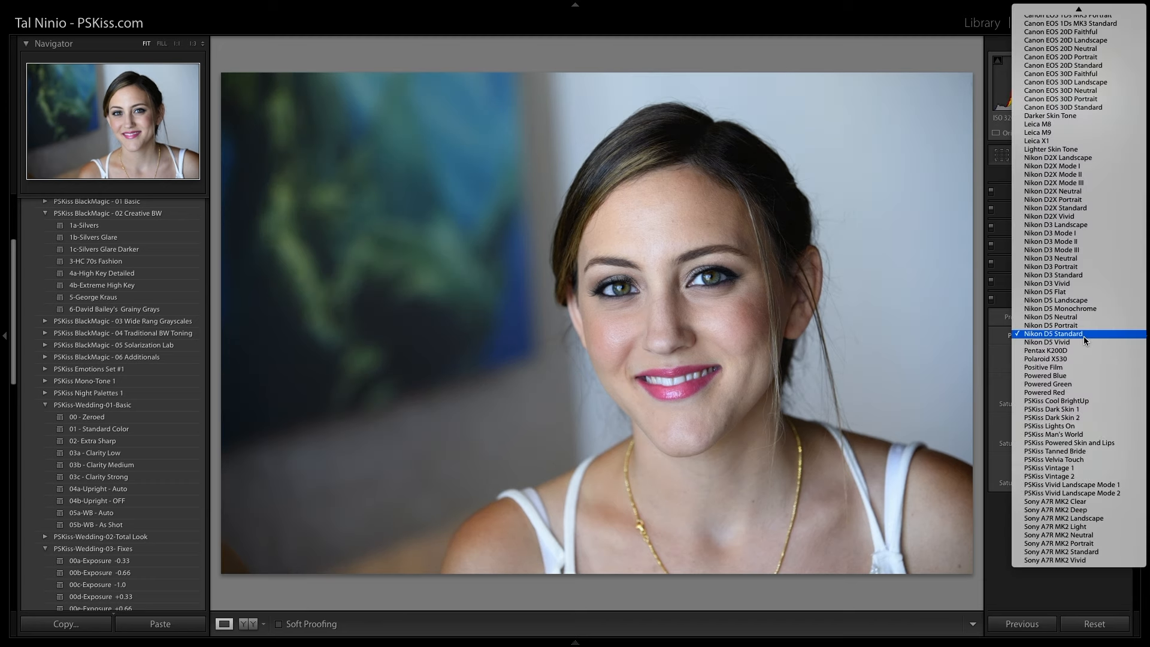
pyautogui.click(1086, 501)
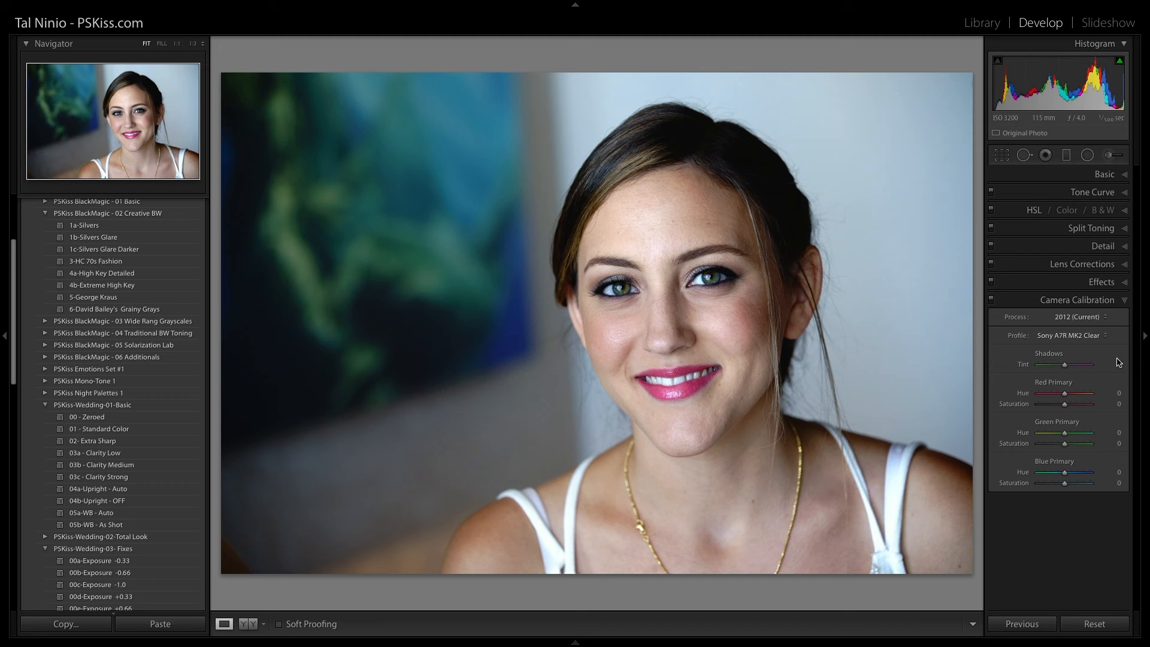
pyautogui.click(1074, 337)
pyautogui.click(1075, 342)
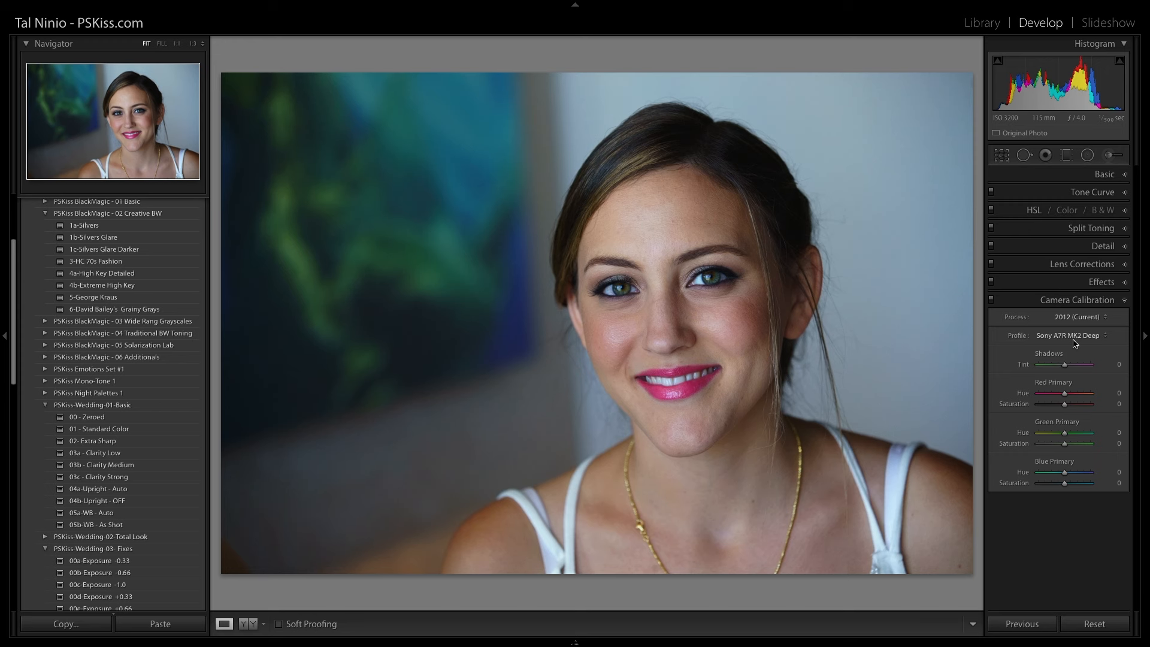
# Try the Sony A7R MK2 Light profile on the photo, followed by Sony A7R MK2 Neutral
pyautogui.click(1073, 339)
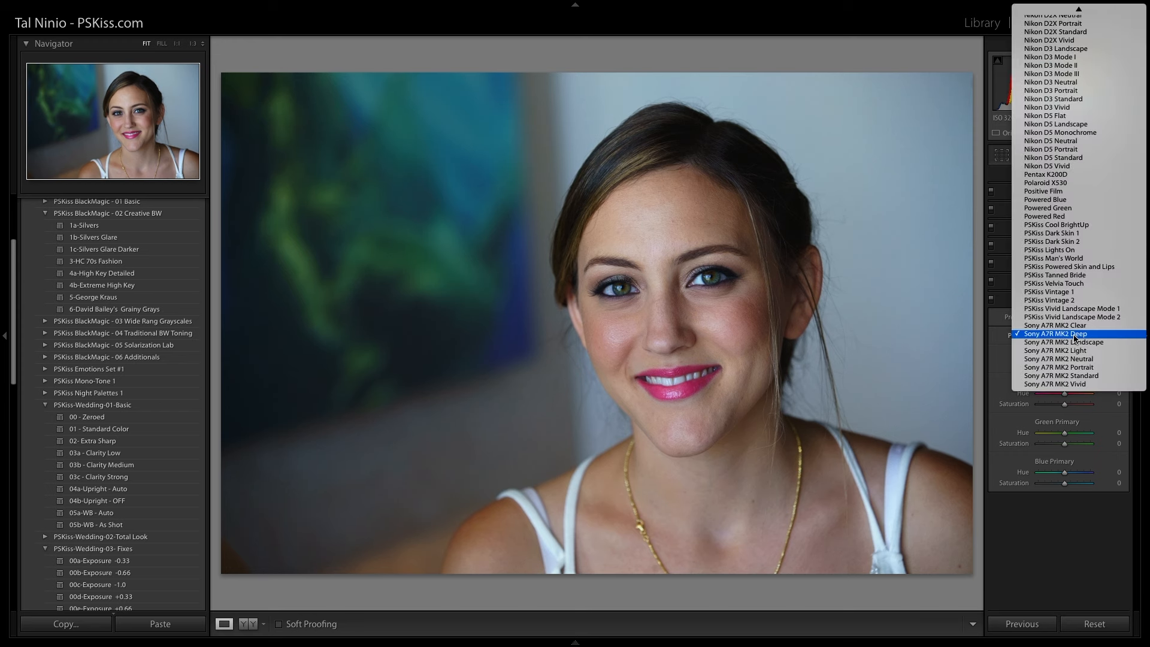
pyautogui.click(1079, 351)
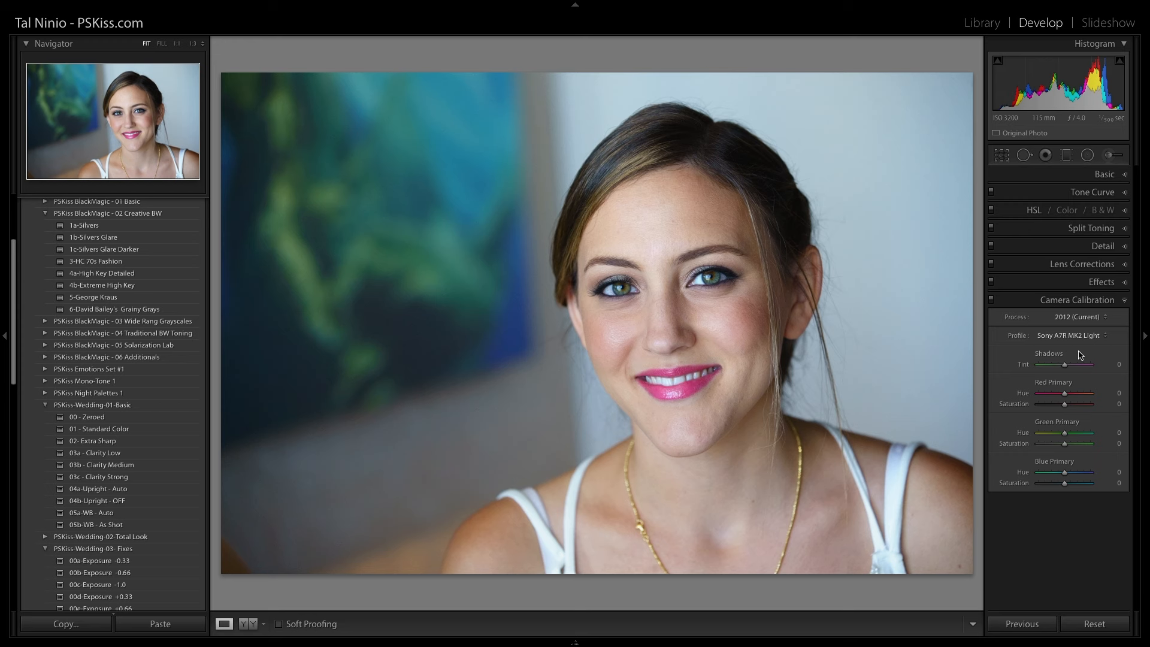
pyautogui.click(1081, 337)
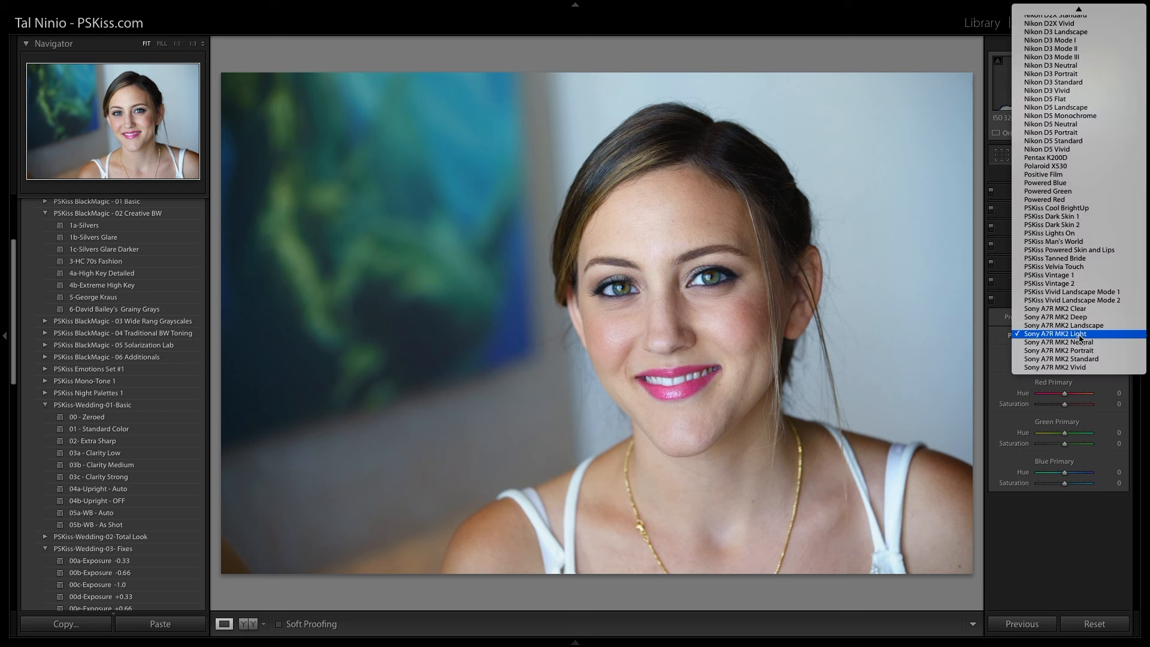
pyautogui.click(1080, 342)
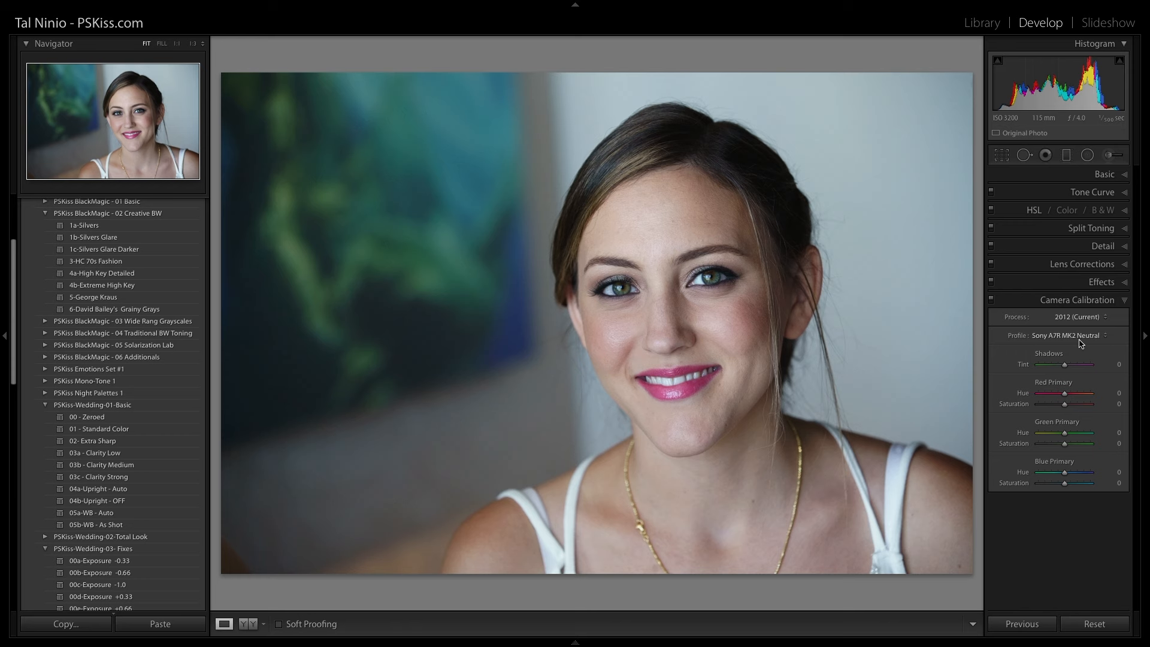
# Set the photo's camera calibration profile to Nikon D5 Standard
pyautogui.click(1080, 339)
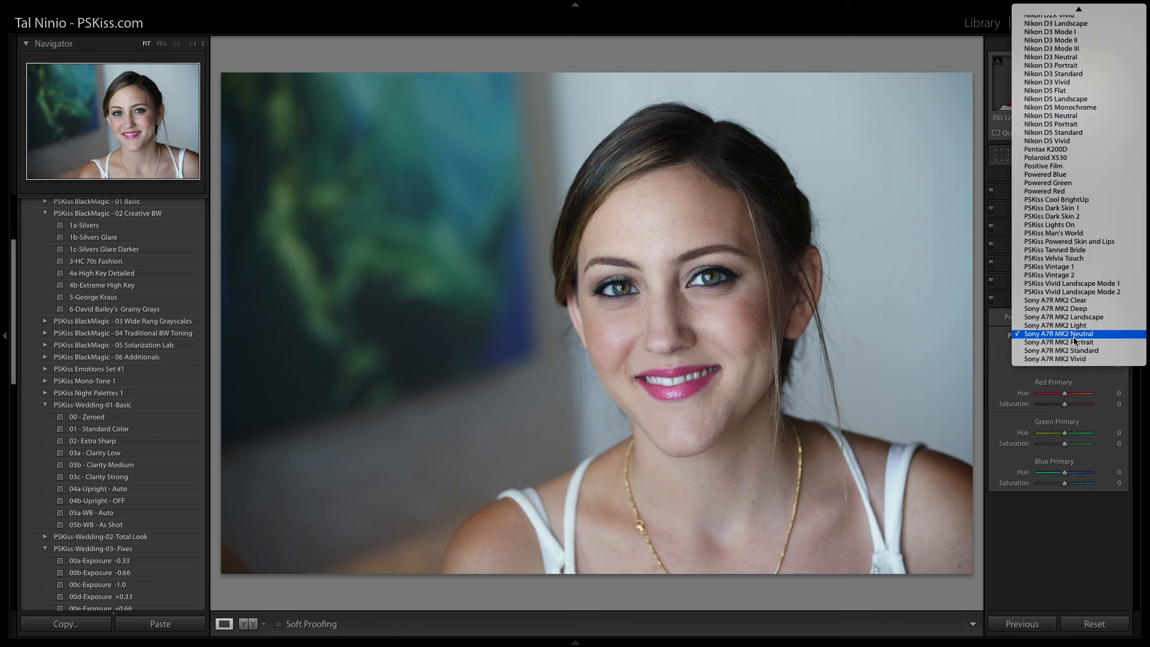
pyautogui.click(1085, 132)
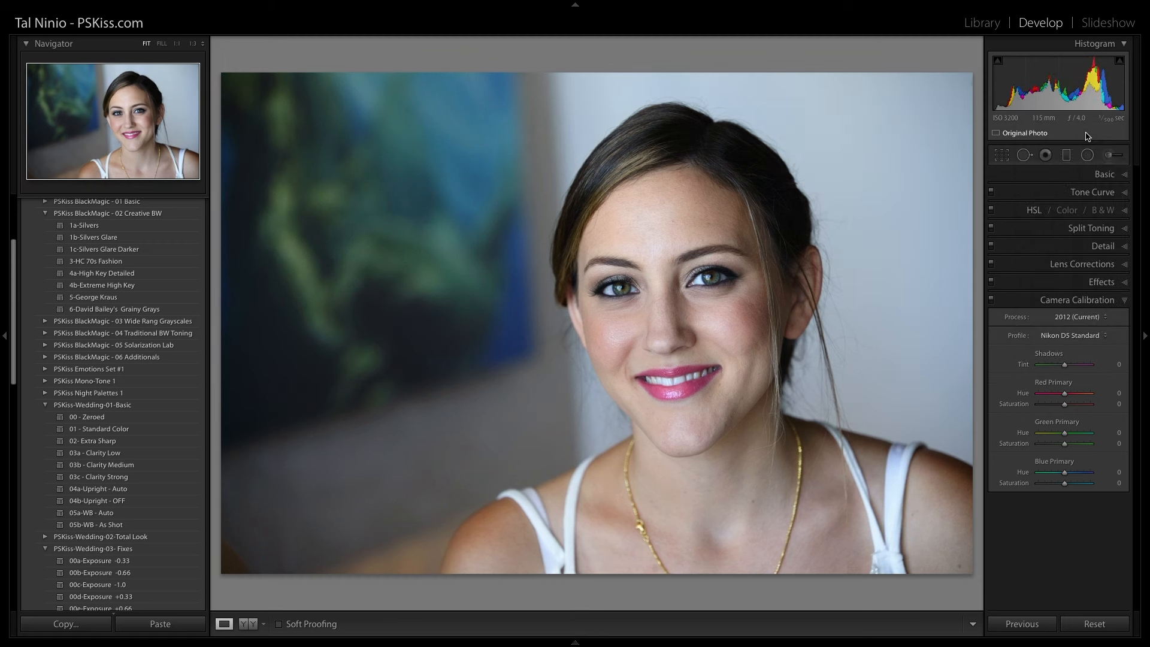
# Undo the Nikon D5 Standard profile and try Sony A7R MK2 Portrait on the portrait photo
pyautogui.hotkey('ctrl', 'z')
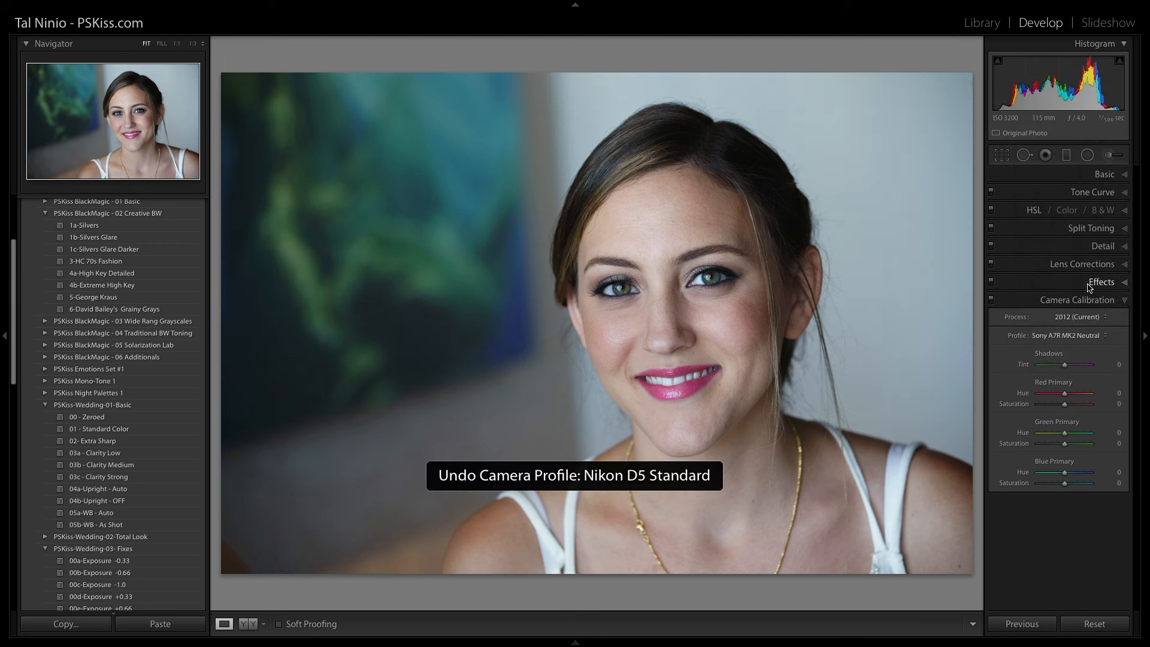
pyautogui.click(1078, 339)
pyautogui.click(1079, 341)
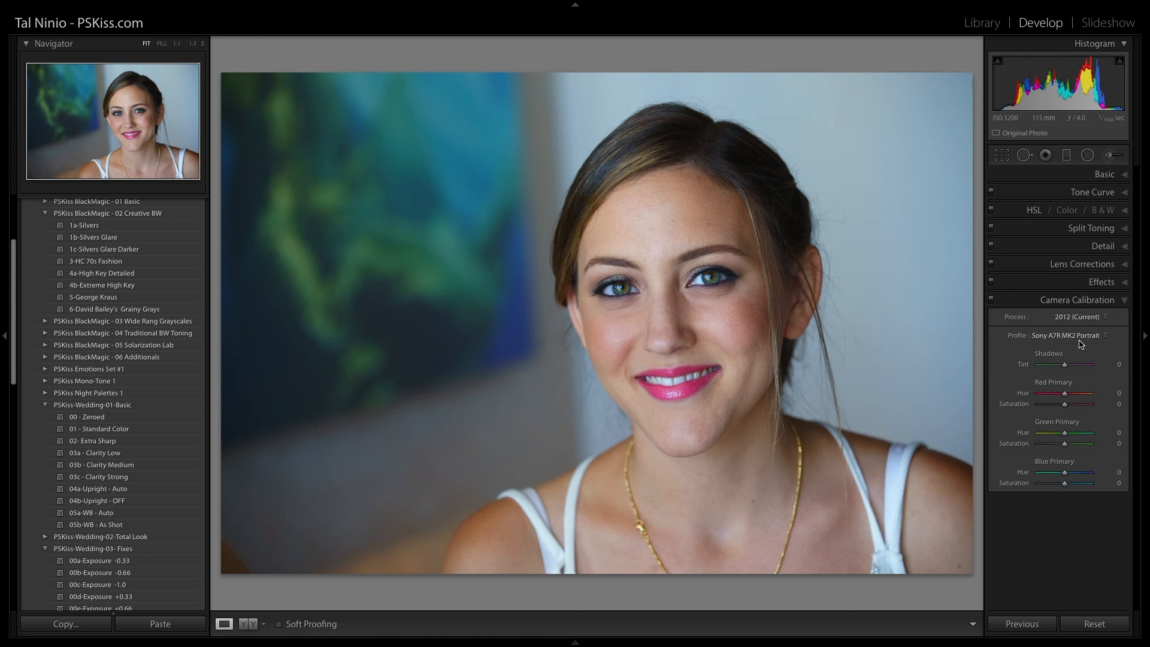
# Try the Sony A7R MK2 Standard profile on the portrait photo, followed by Sony A7R MK2 Vivid
pyautogui.click(1079, 337)
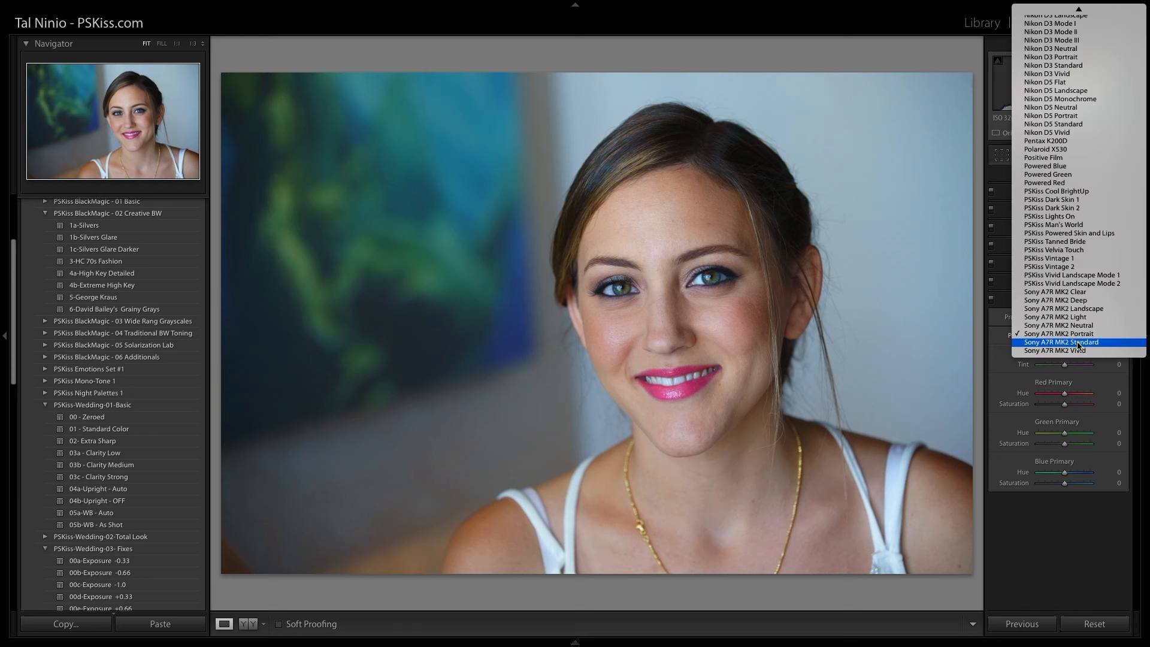
pyautogui.click(1078, 340)
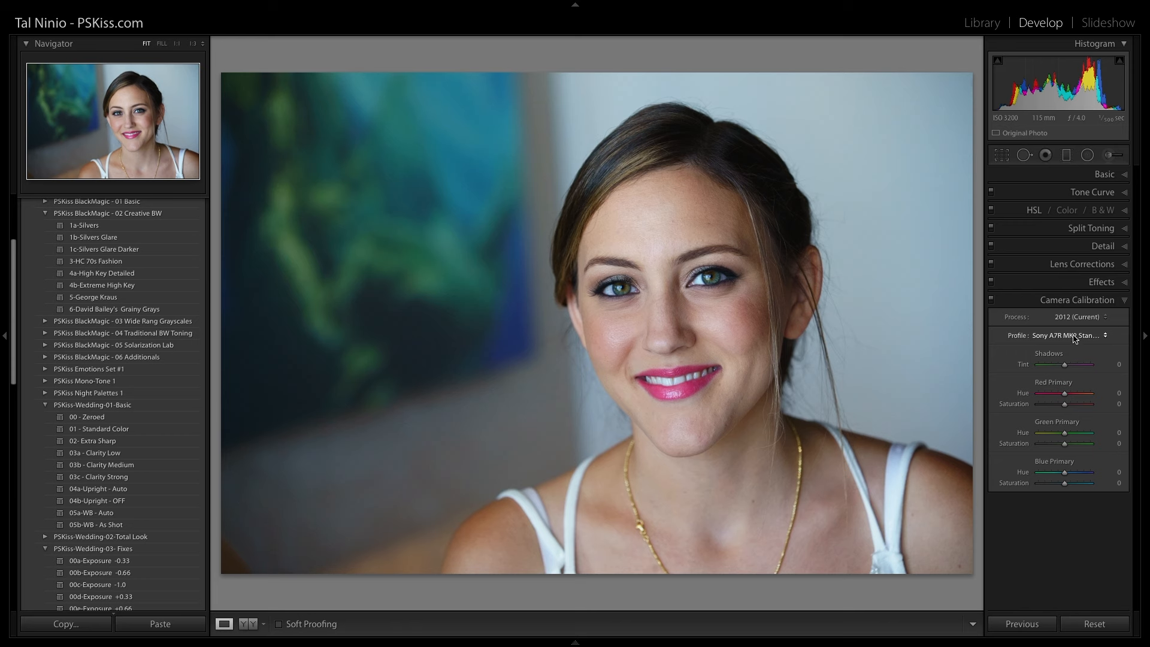
pyautogui.click(1073, 337)
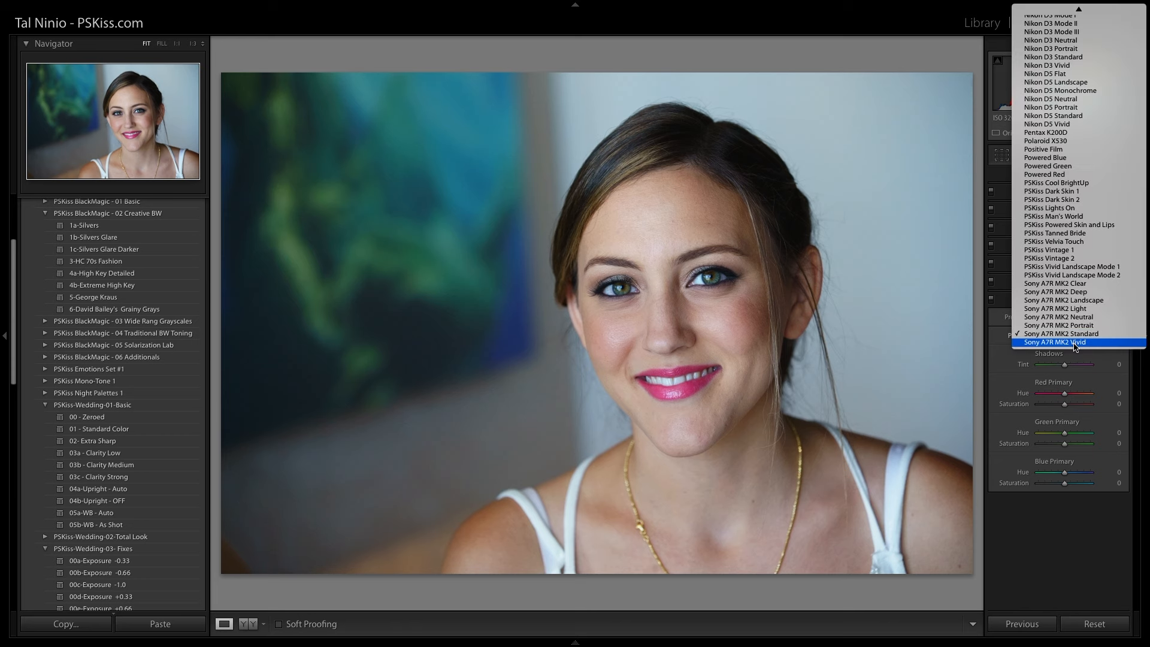
pyautogui.click(1075, 343)
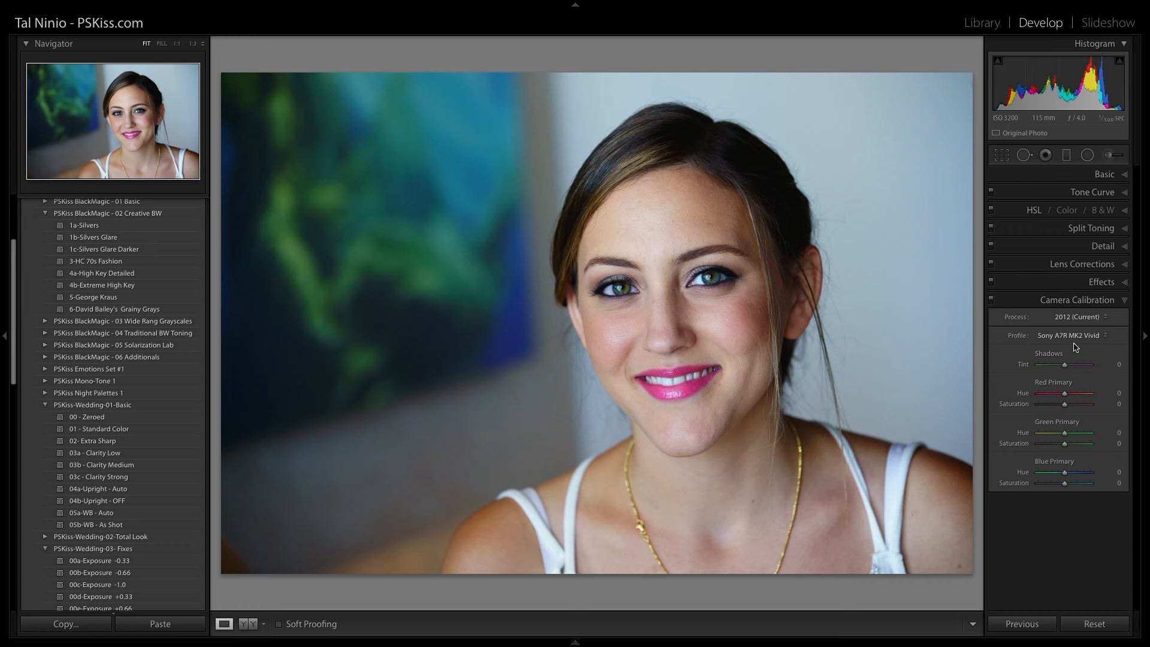
# Open the purple flower photo CRW_2283.CRW for developing and set its camera profile to Adobe Standard
pyautogui.press('g')
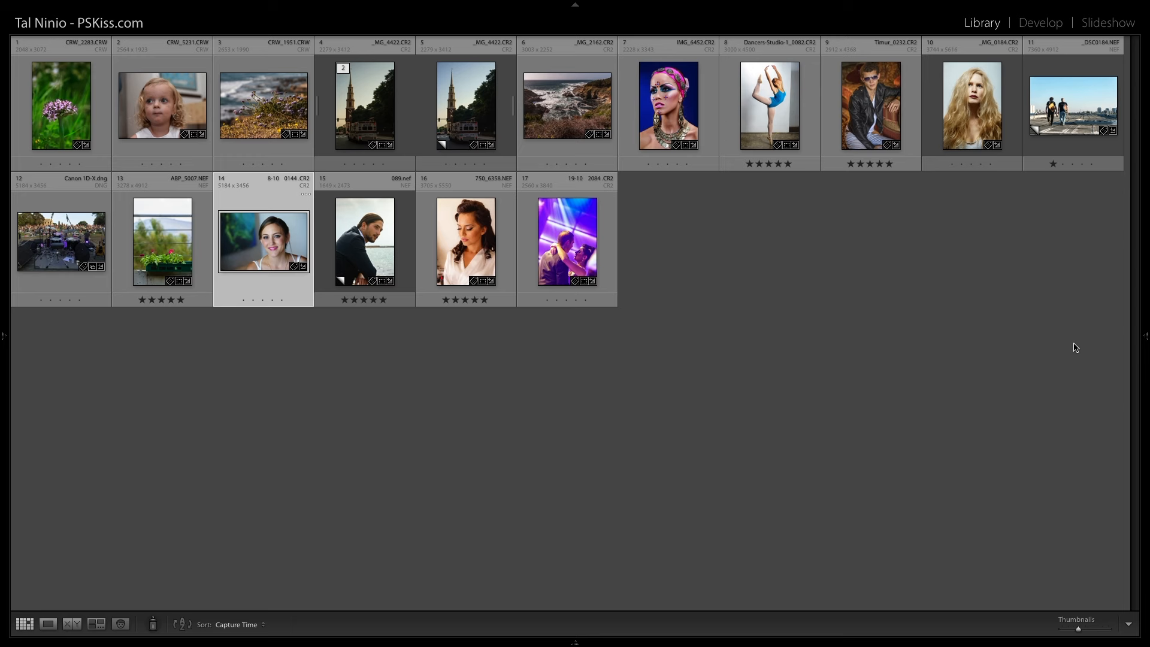
pyautogui.click(74, 130)
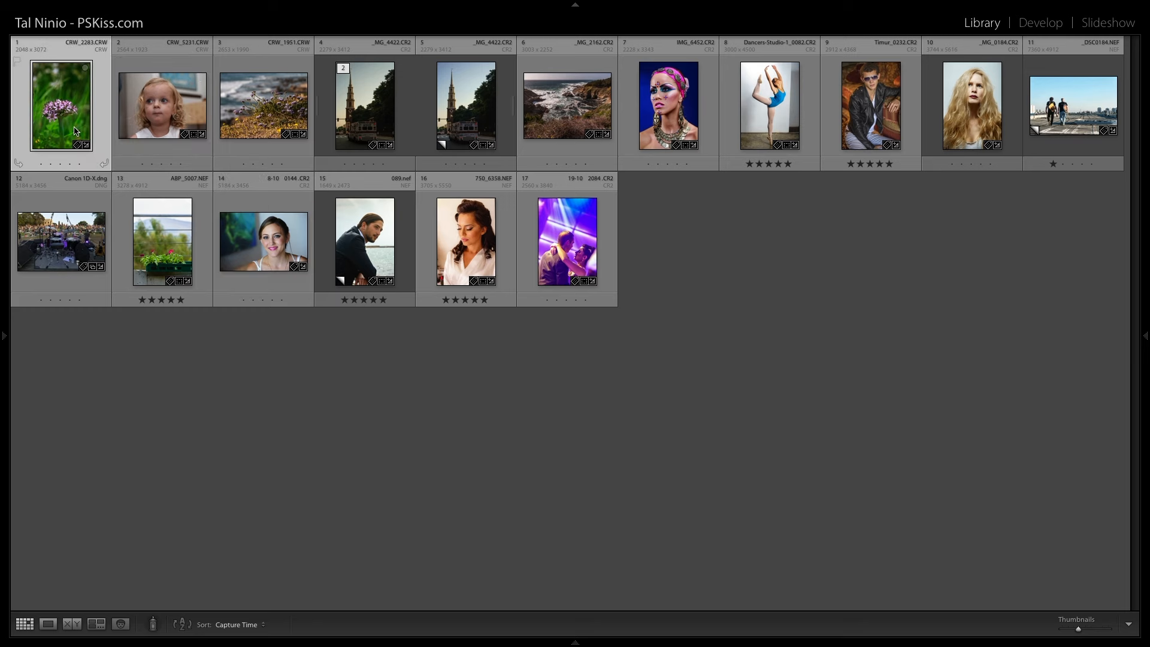
pyautogui.press('d')
pyautogui.click(1055, 337)
pyautogui.click(1055, 195)
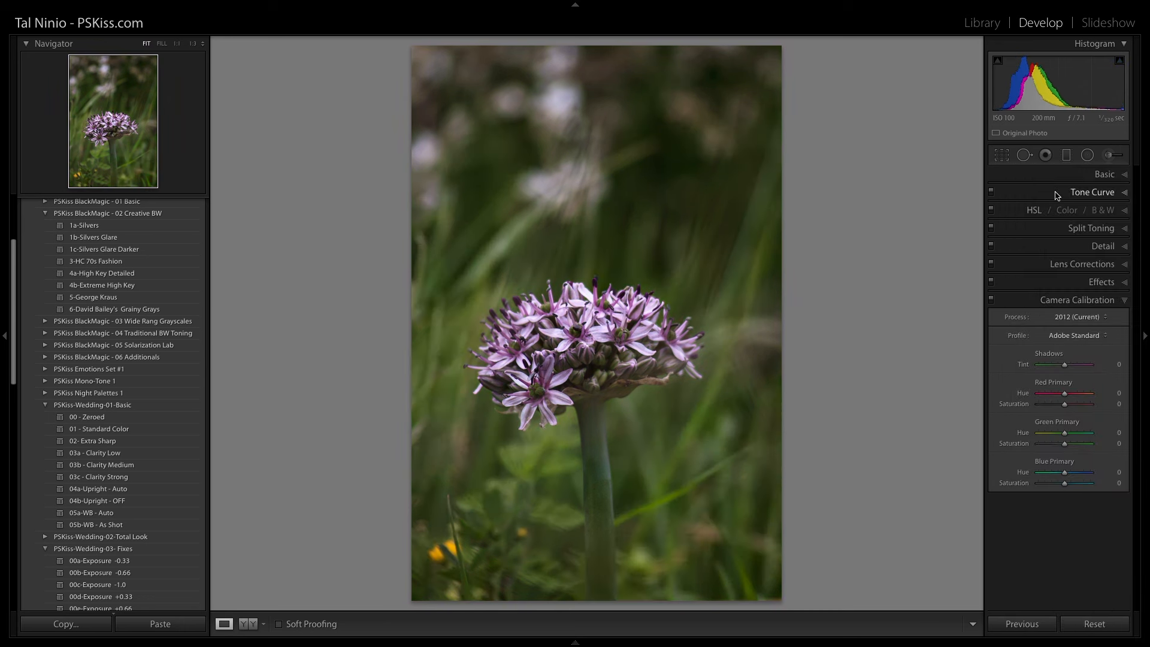
# Try the Canon EOS 1D-X MK2 Faithful, Landscape and Monochrome profiles on the flower photo one after another
pyautogui.click(1078, 337)
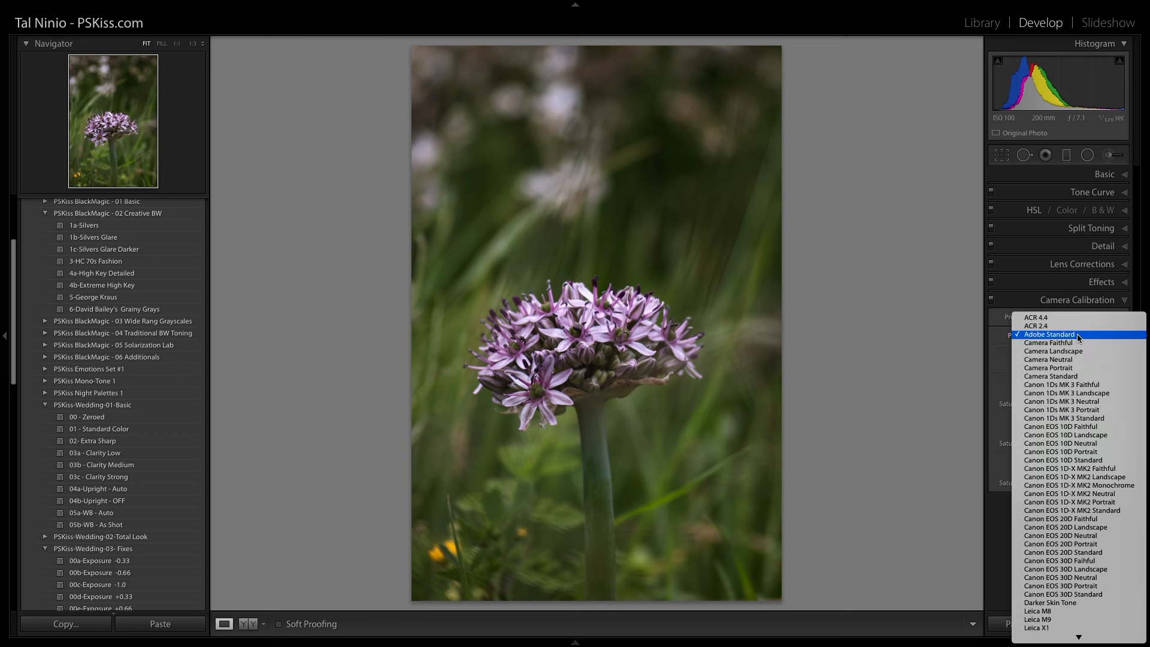
pyautogui.click(1115, 470)
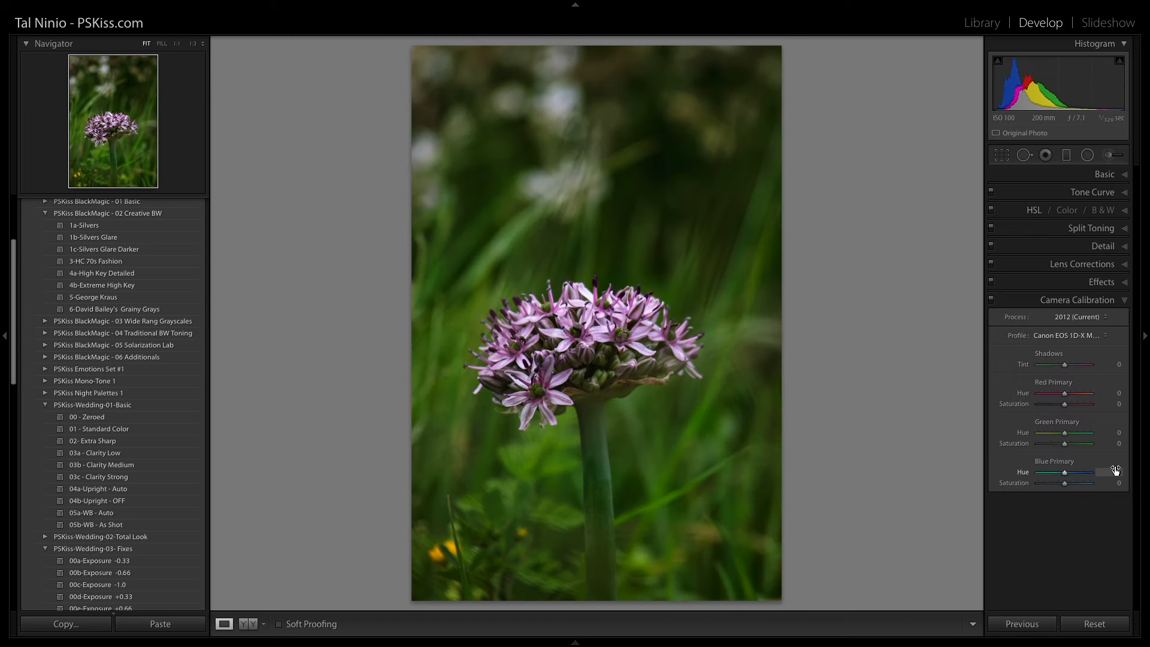
pyautogui.click(1069, 336)
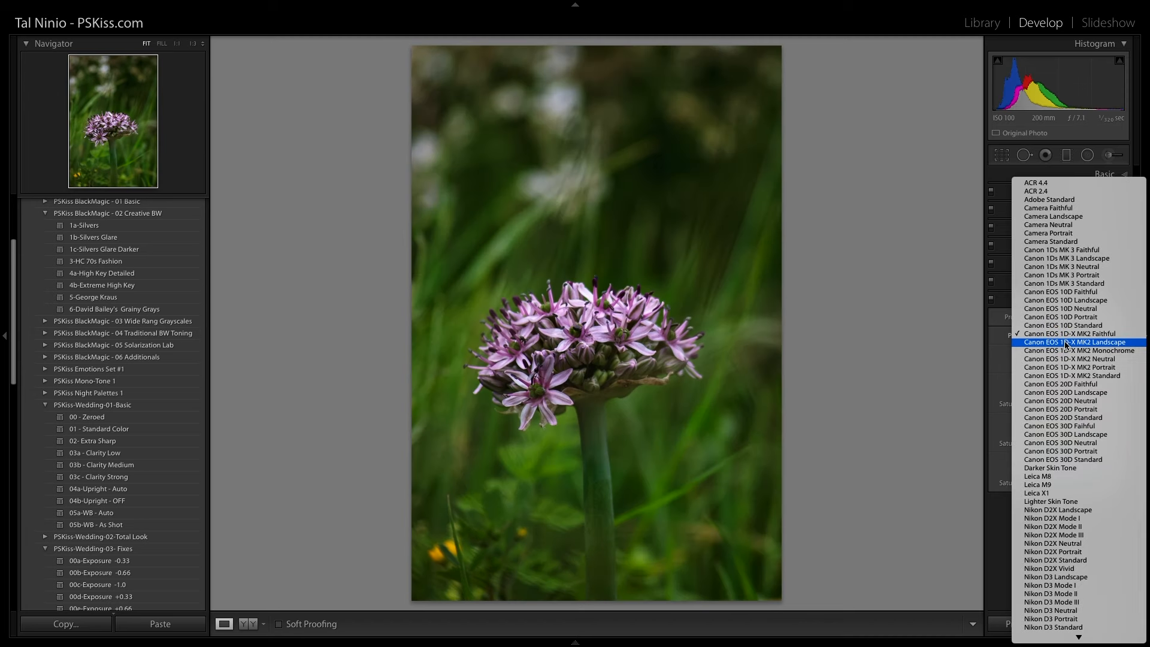
pyautogui.click(1065, 345)
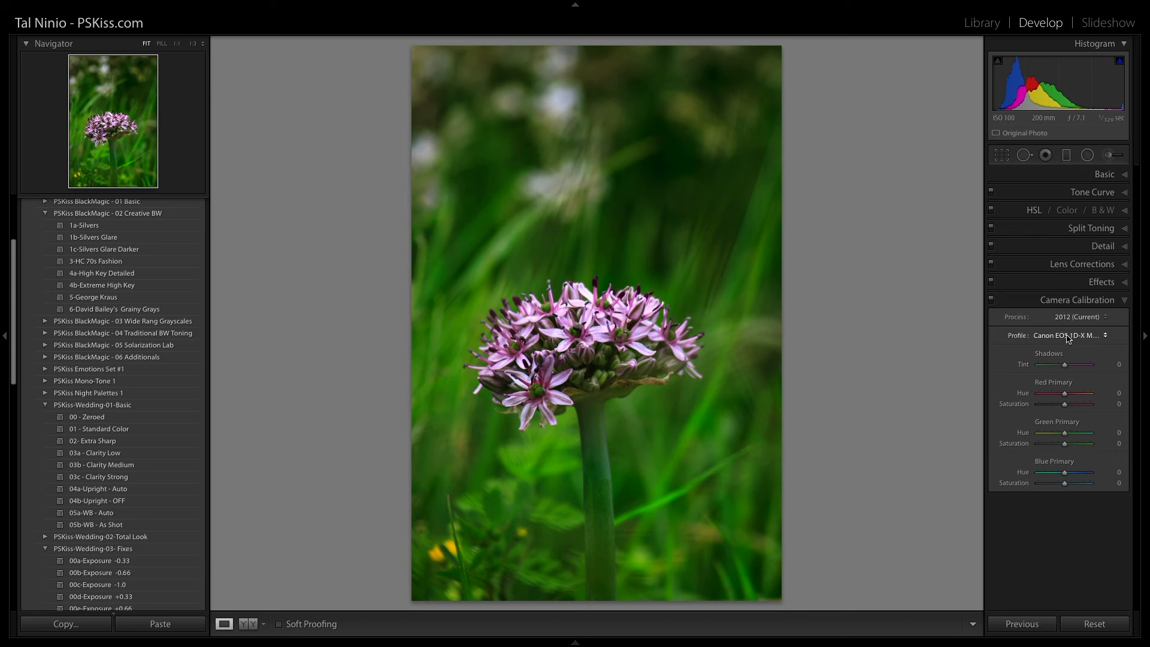
pyautogui.click(1068, 336)
pyautogui.click(1070, 342)
# Switch the flower photo's profile to Canon EOS 1D-X MK2 Neutral, followed by Canon EOS 1D-X MK2 Standard
pyautogui.click(1069, 335)
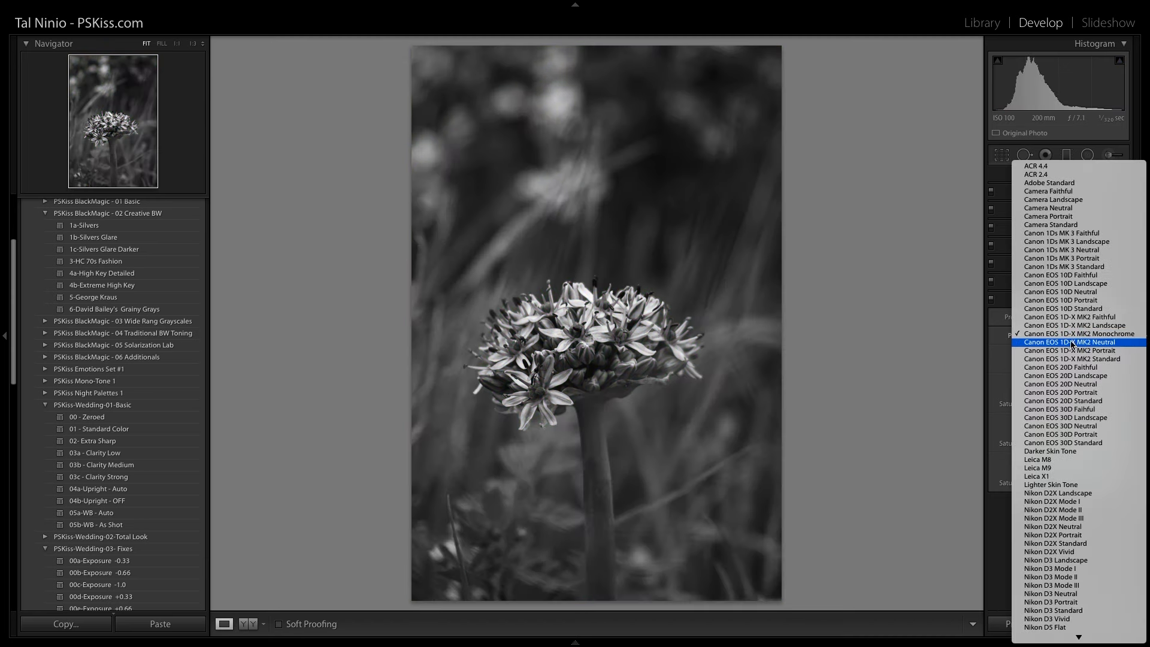
pyautogui.click(1070, 342)
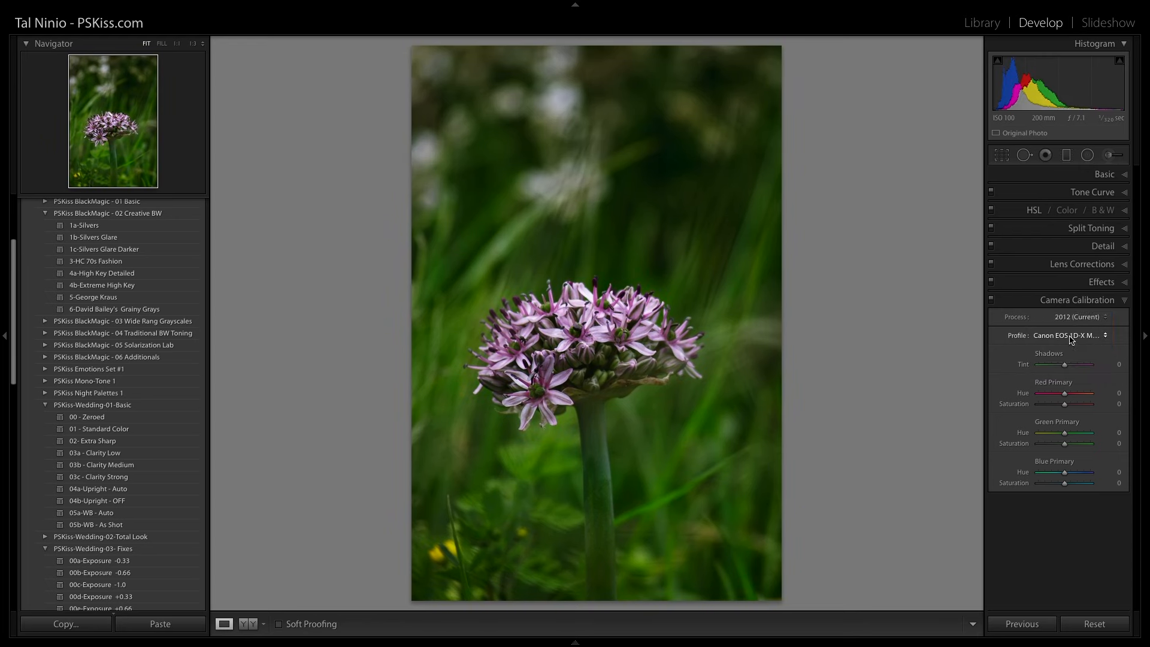
pyautogui.click(1071, 338)
pyautogui.click(1071, 351)
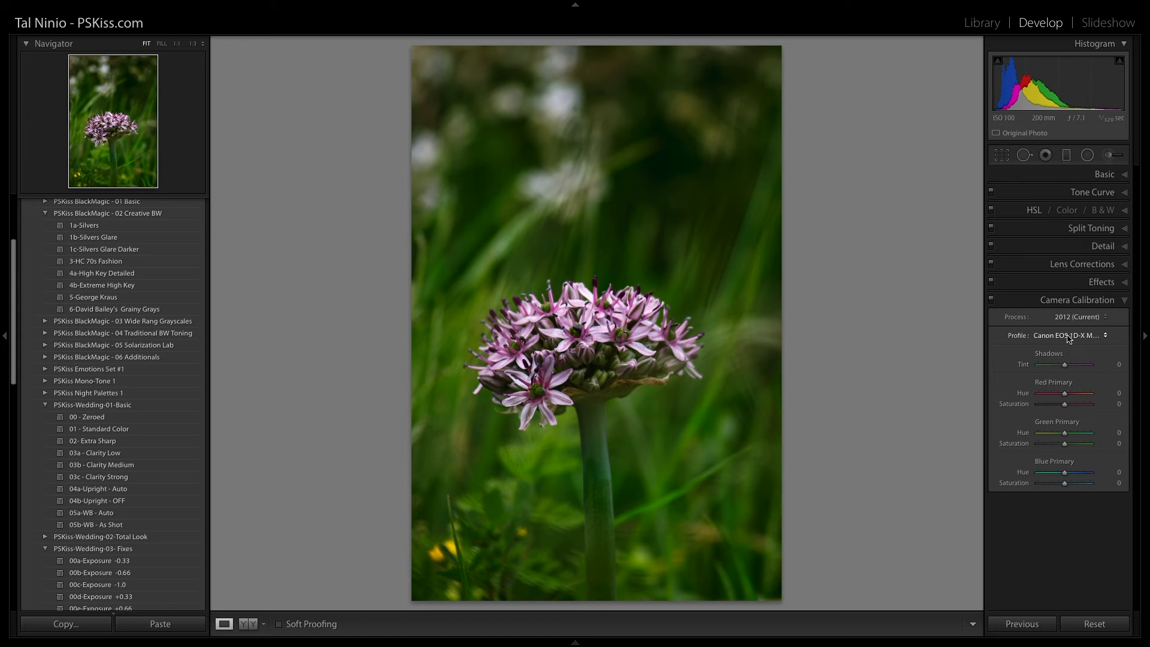
# Try the Nikon D5 Flat, Landscape and Monochrome profiles on the flower photo one after another
pyautogui.click(1069, 336)
pyautogui.scroll(-5, 1082, 534)
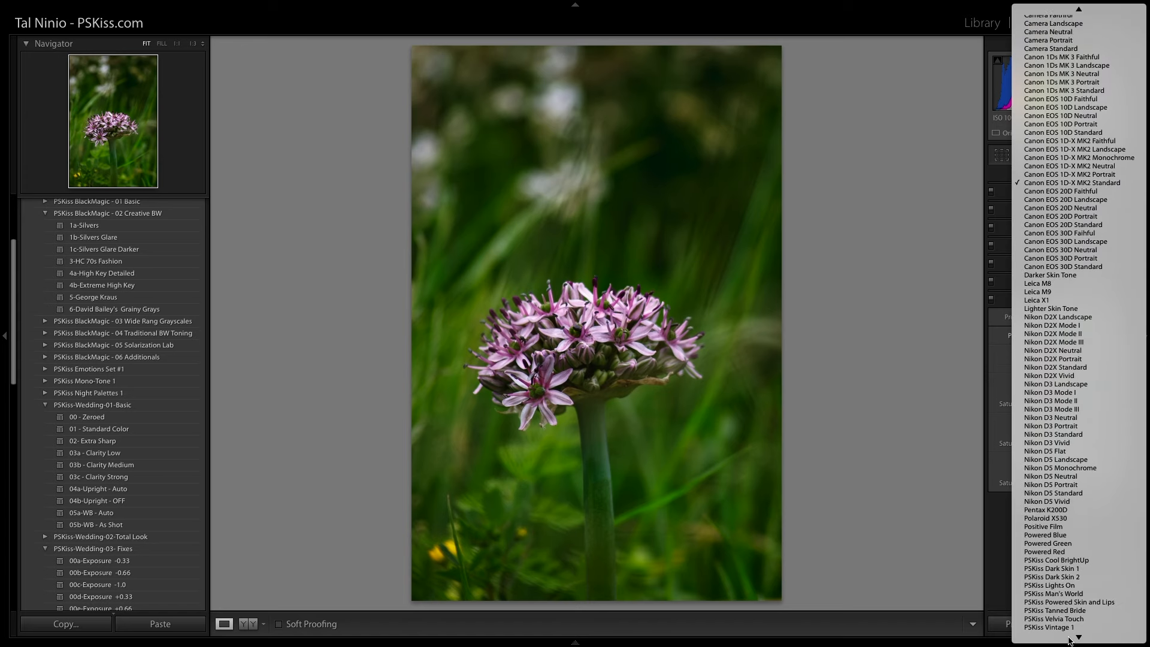
pyautogui.click(1070, 443)
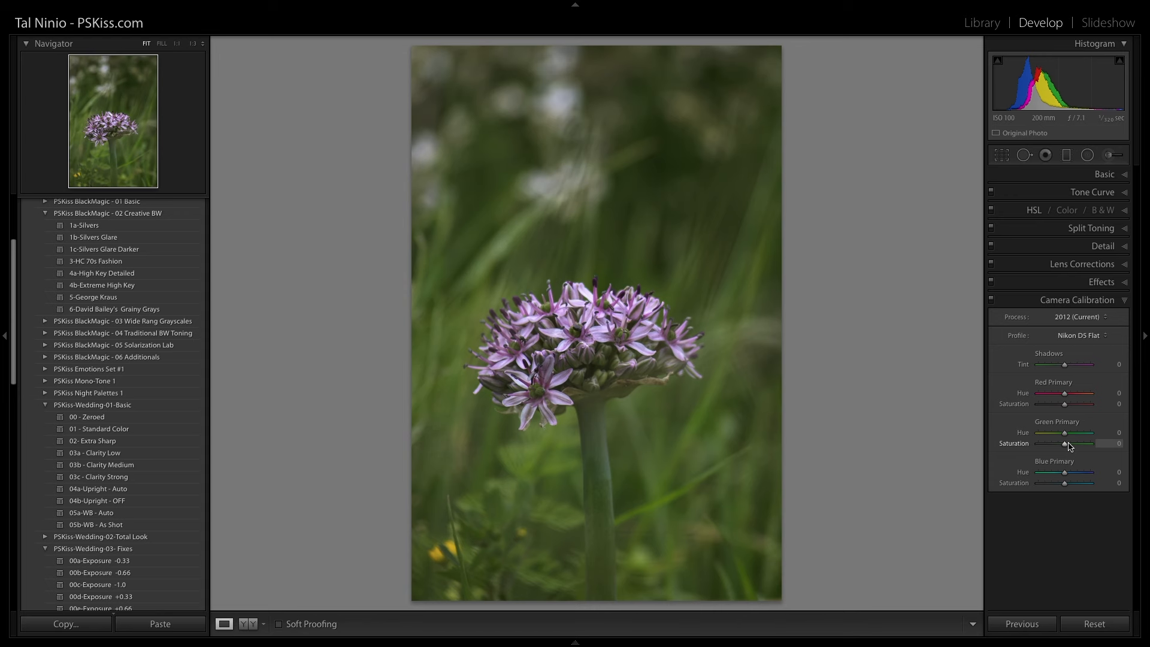
pyautogui.click(1083, 335)
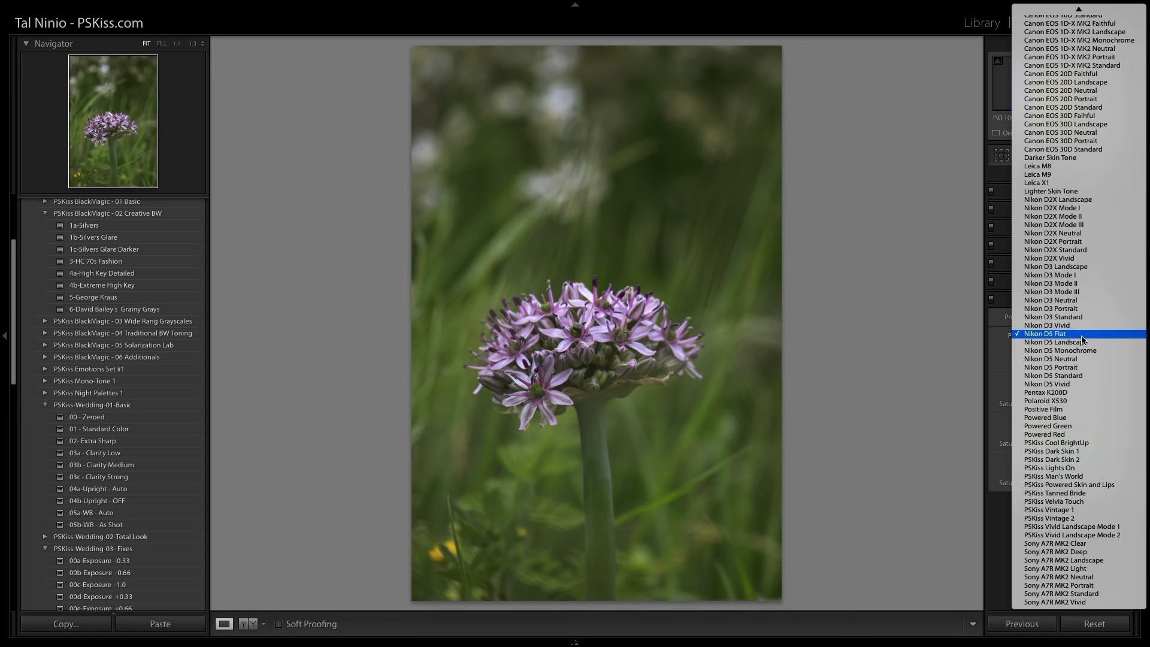
pyautogui.click(1082, 343)
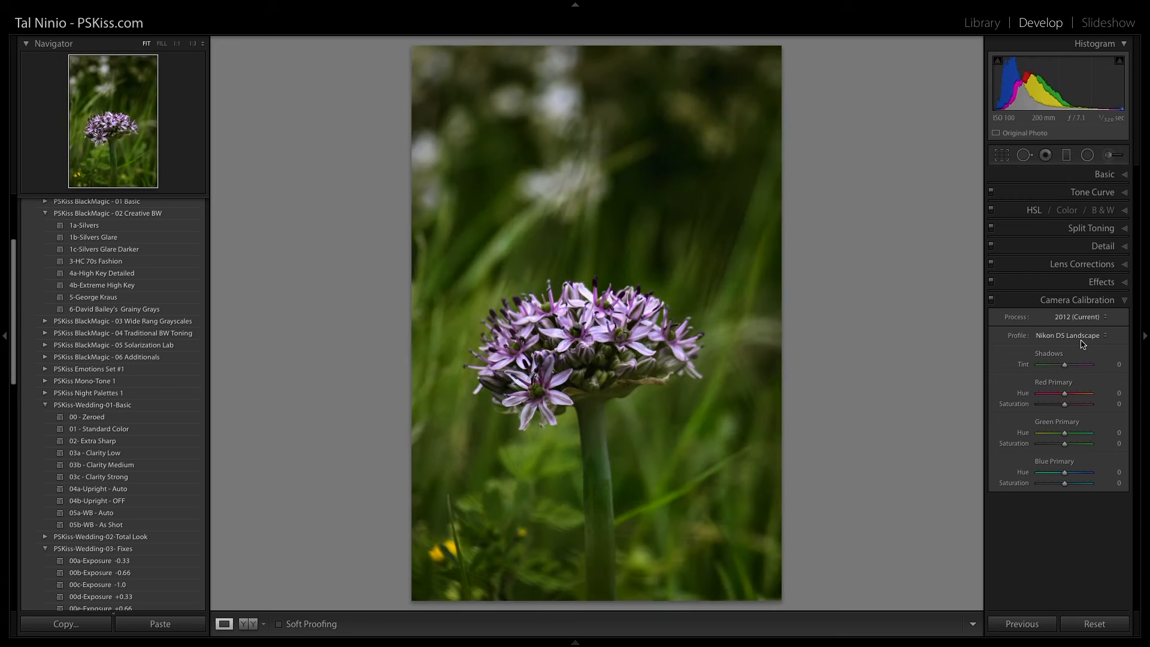
pyautogui.click(1081, 341)
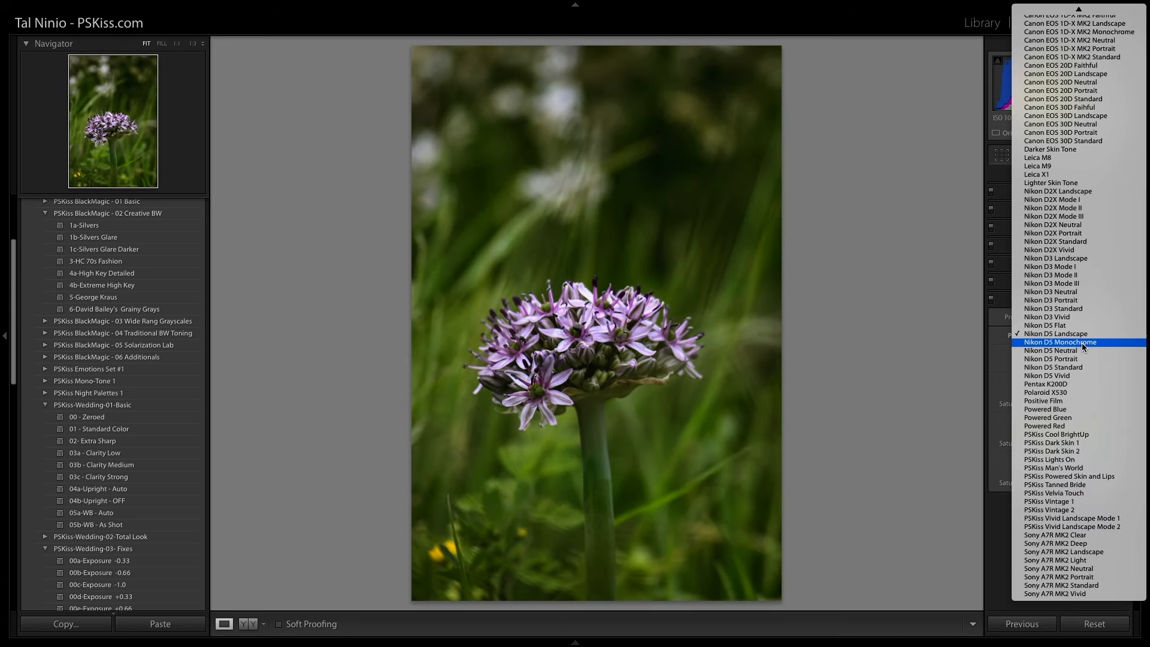
pyautogui.click(1081, 342)
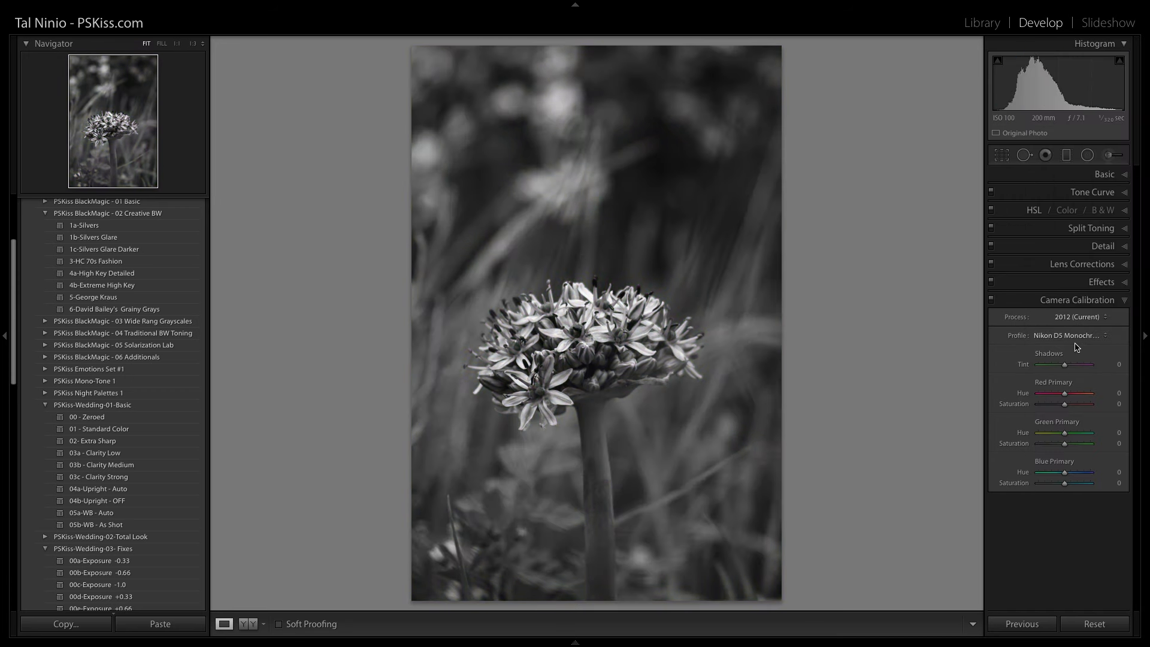
# Try the Nikon D5 Neutral, Standard and Vivid profiles on the flower photo one after another
pyautogui.click(1081, 339)
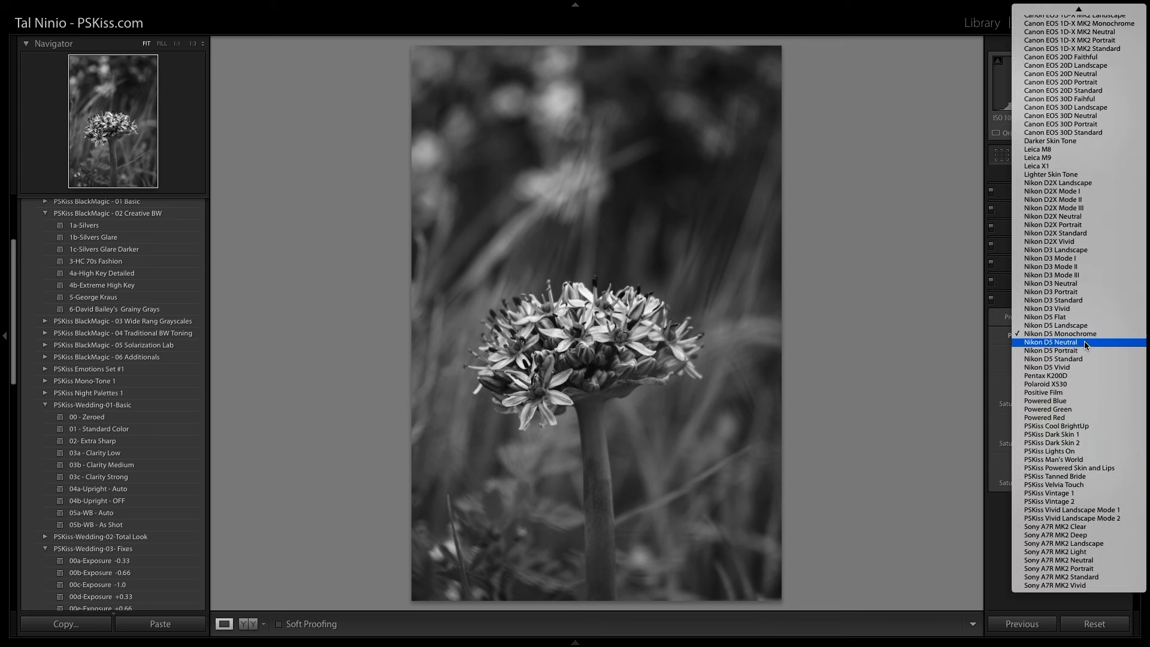
pyautogui.click(1084, 341)
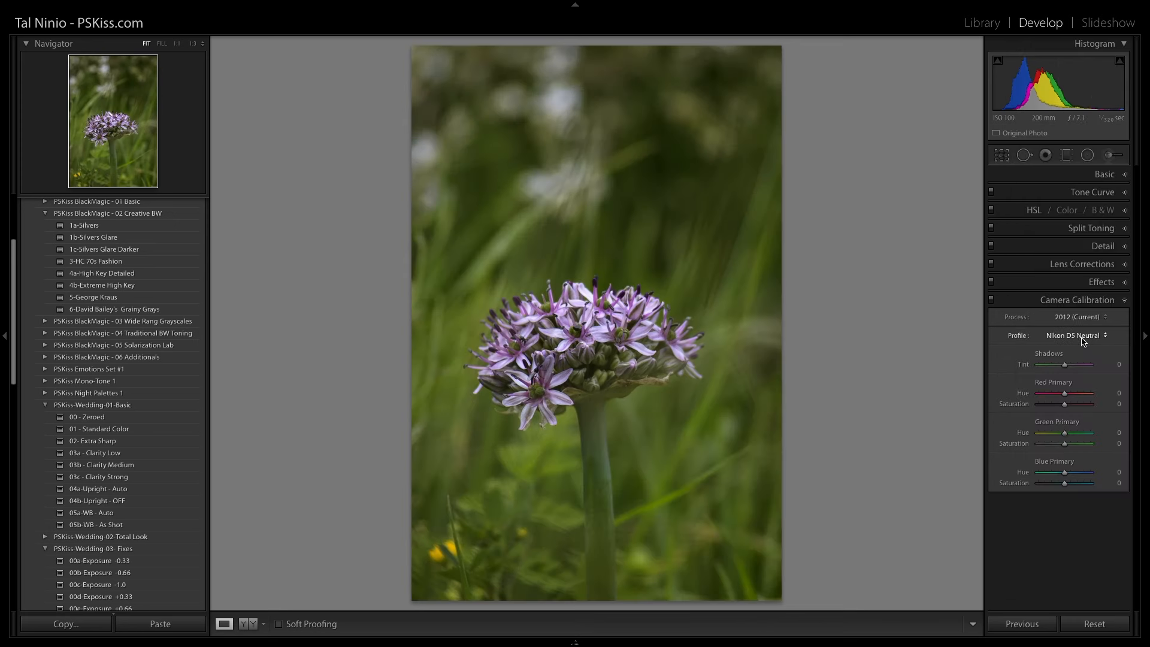
pyautogui.click(1083, 340)
pyautogui.click(1083, 351)
pyautogui.click(1076, 339)
pyautogui.click(1077, 343)
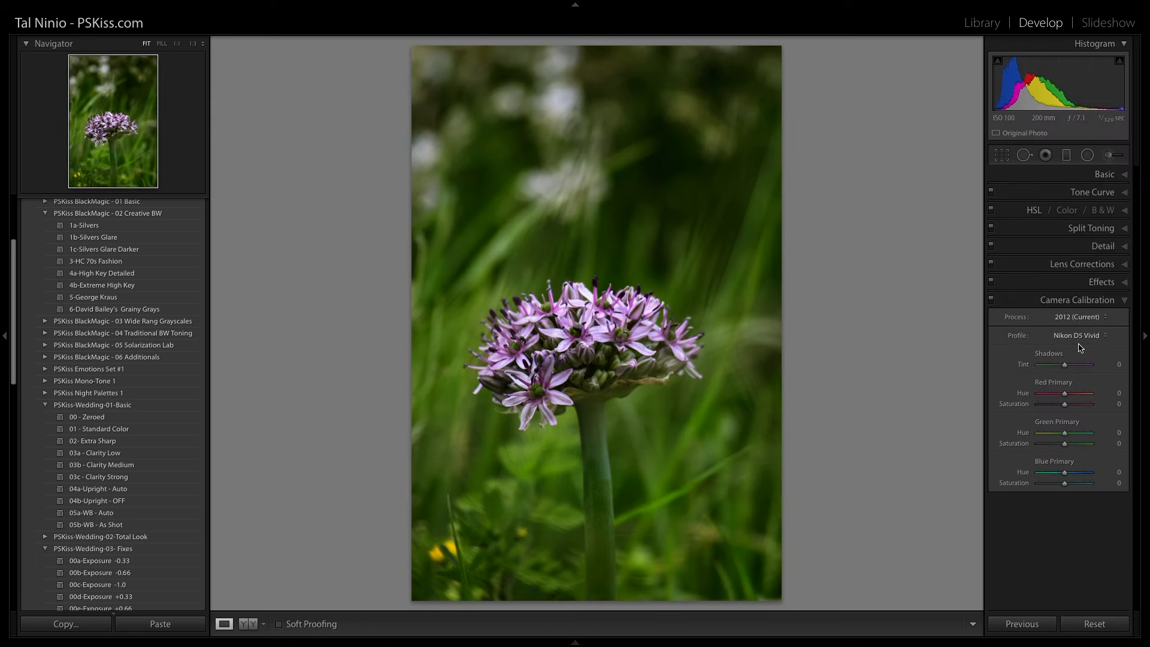
# Try the Sony A7R MK2 Clear, Deep and Landscape profiles on the flower photo one after another
pyautogui.click(1074, 335)
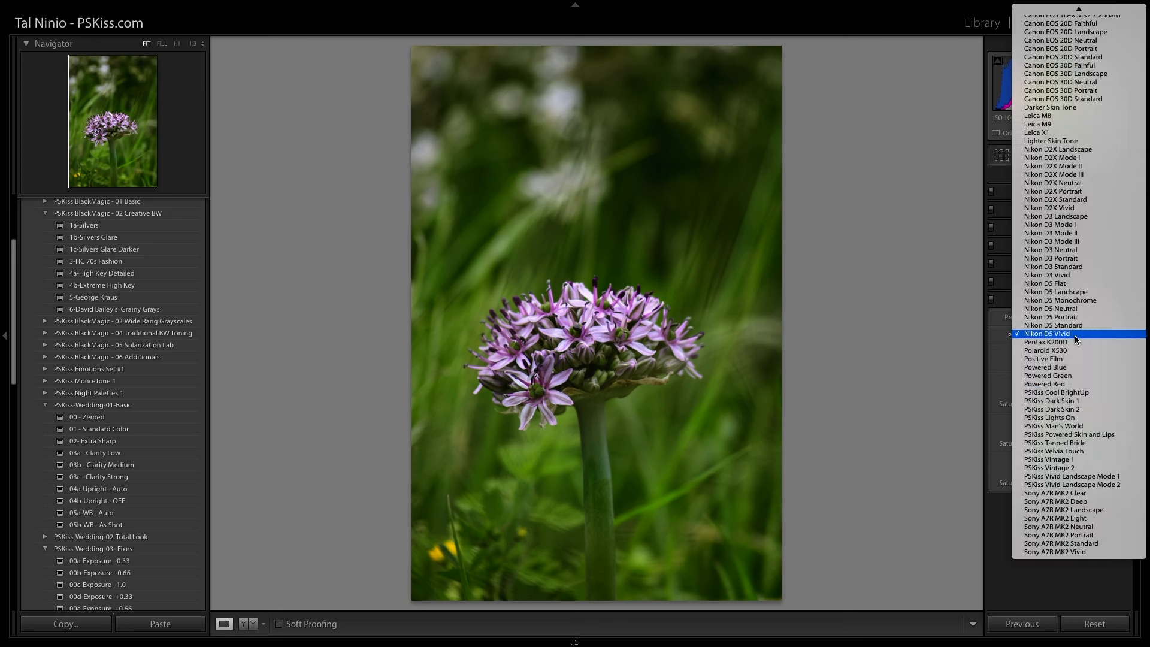
pyautogui.click(1099, 494)
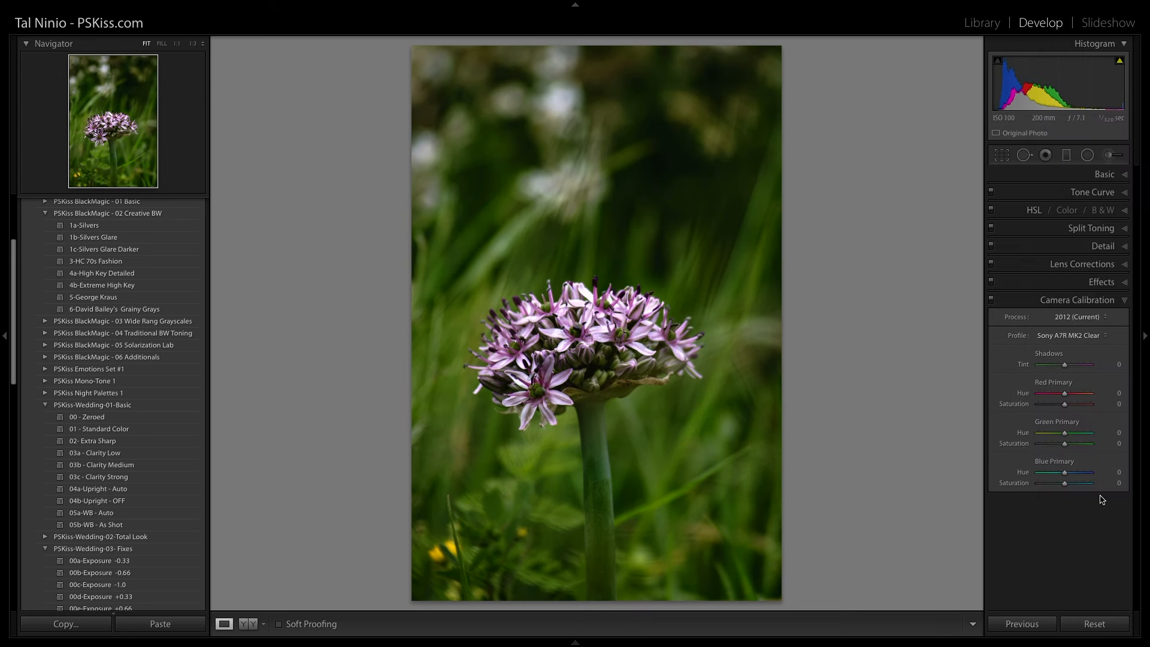
pyautogui.click(1087, 336)
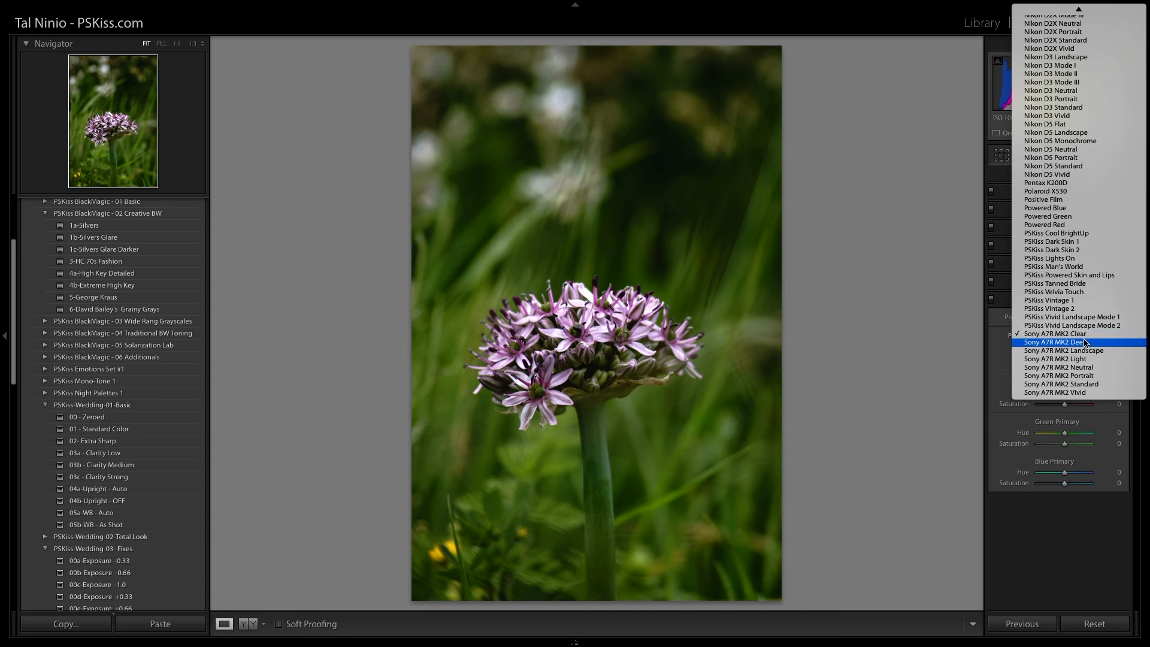
pyautogui.click(1085, 342)
pyautogui.click(1081, 336)
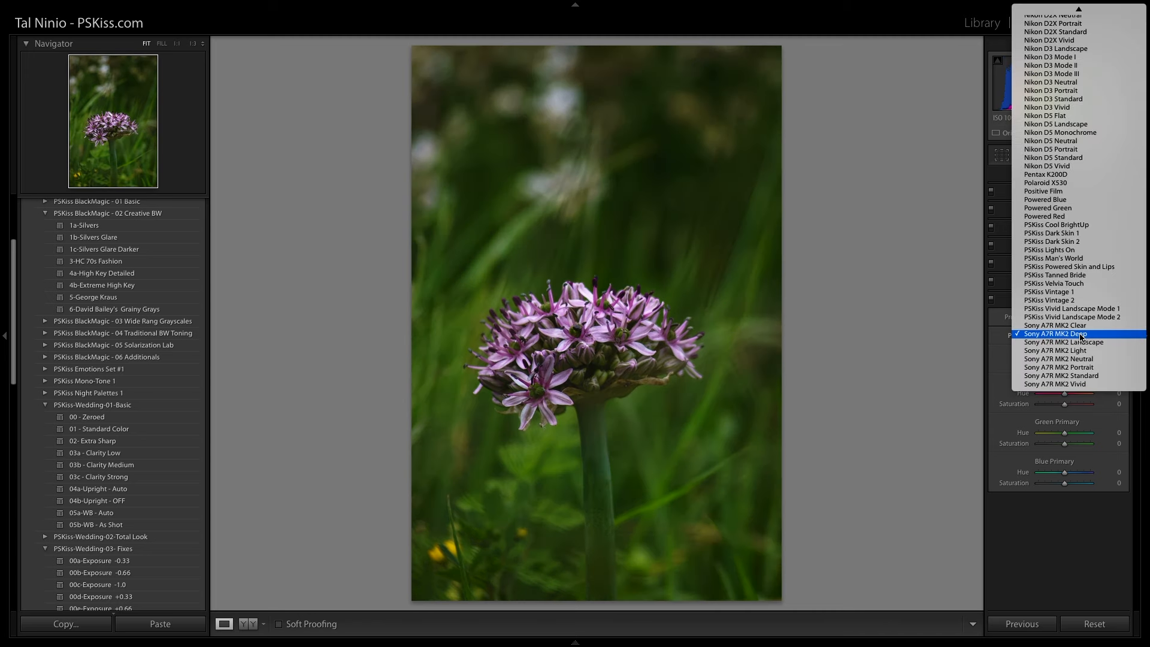
pyautogui.click(1082, 342)
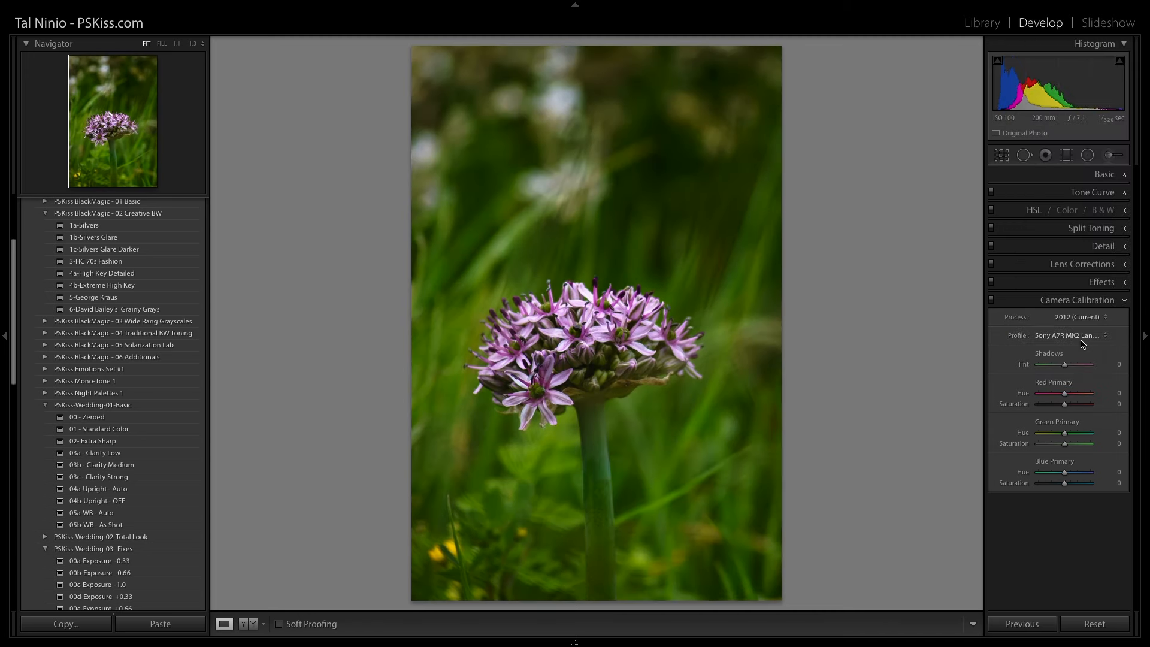
# Switch the flower photo's profile to Sony A7R MK2 Light, followed by Sony A7R MK2 Neutral
pyautogui.click(1081, 339)
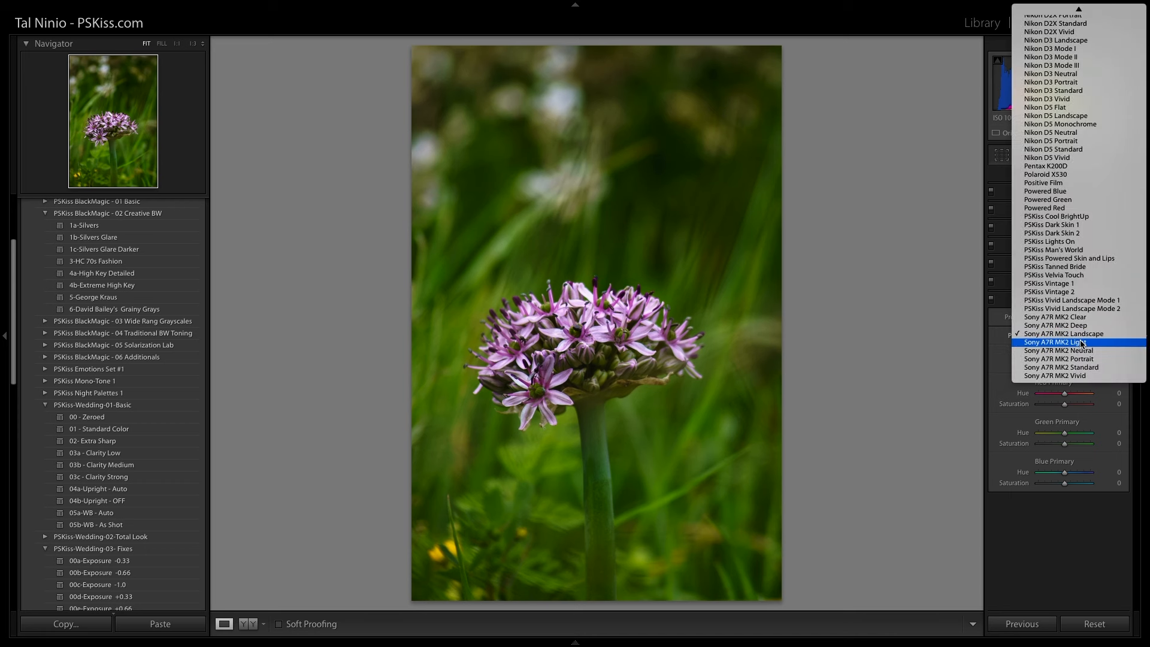
pyautogui.click(1081, 342)
pyautogui.click(1079, 335)
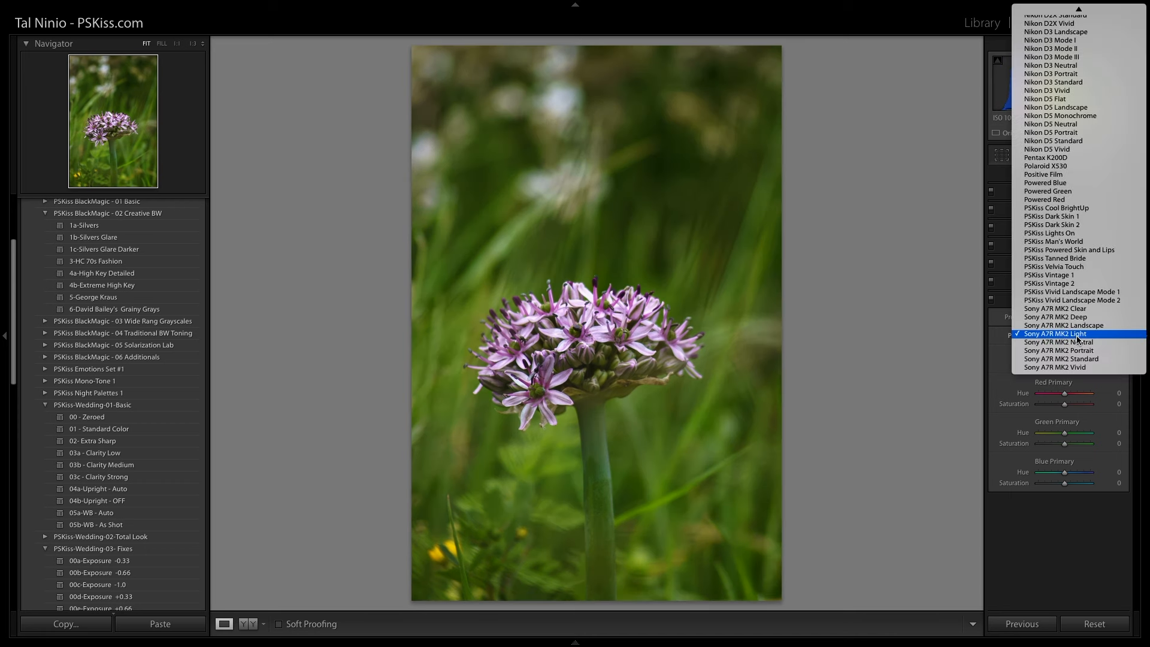
pyautogui.click(1077, 342)
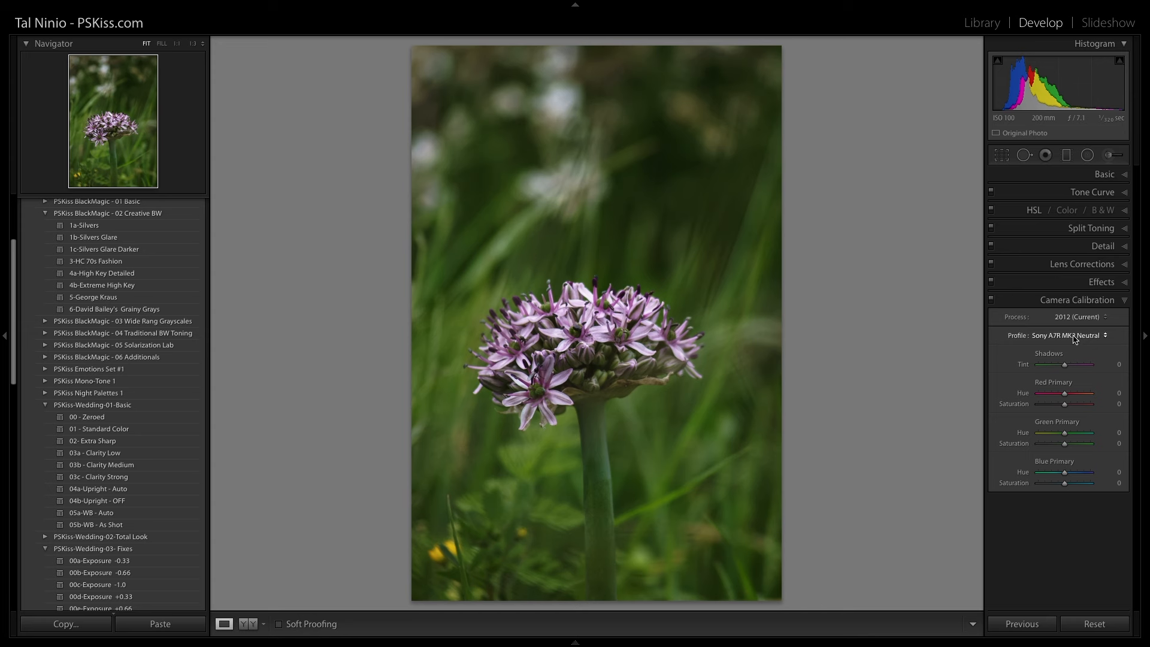
# Try the Sony A7R MK2 Standard profile on the flower photo, followed by Sony A7R MK2 Vivid
pyautogui.click(1075, 339)
pyautogui.click(1072, 355)
pyautogui.click(1071, 337)
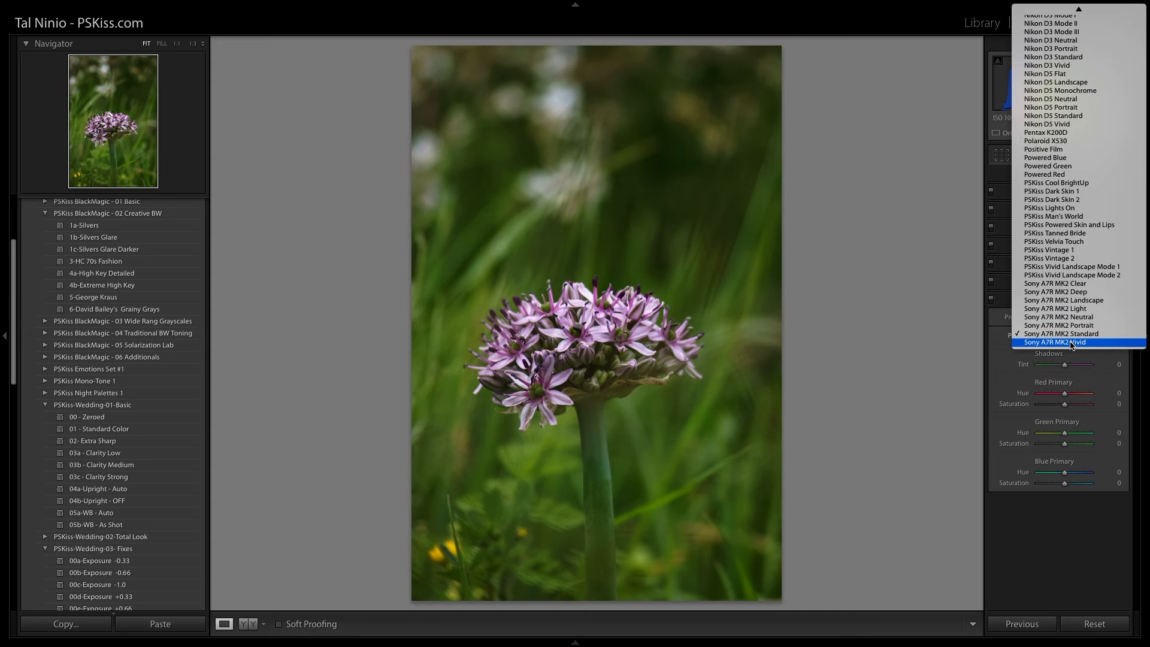
pyautogui.click(1071, 342)
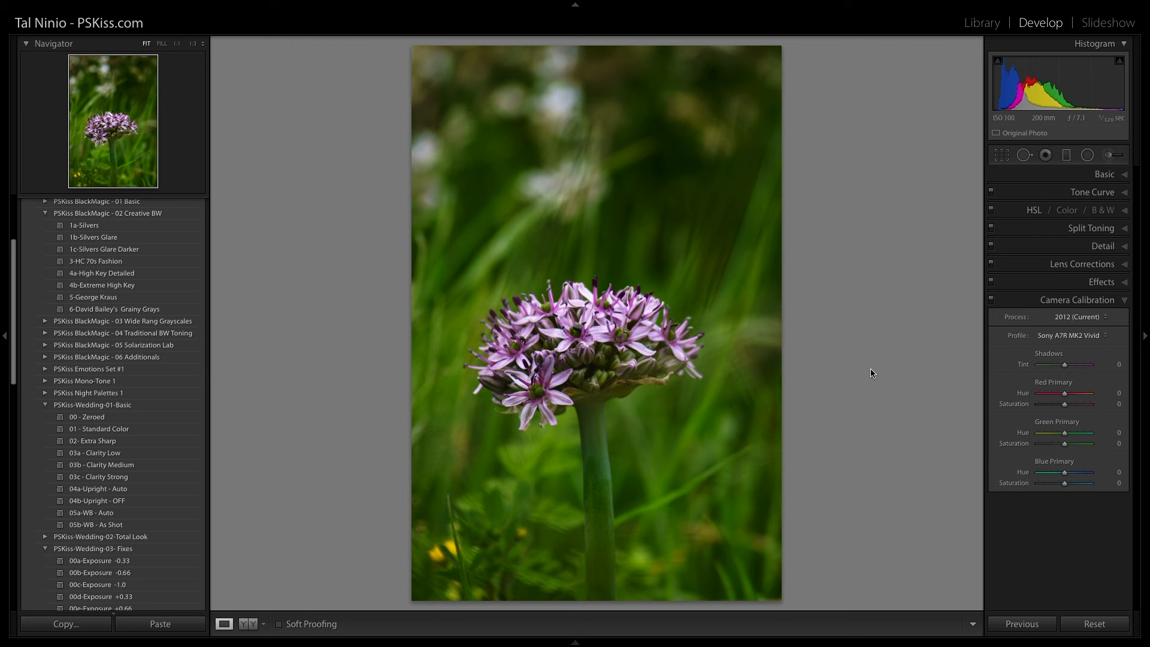
# Open the second copy of the church tower photo for developing and apply the Adobe Standard profile to it
pyautogui.press('g')
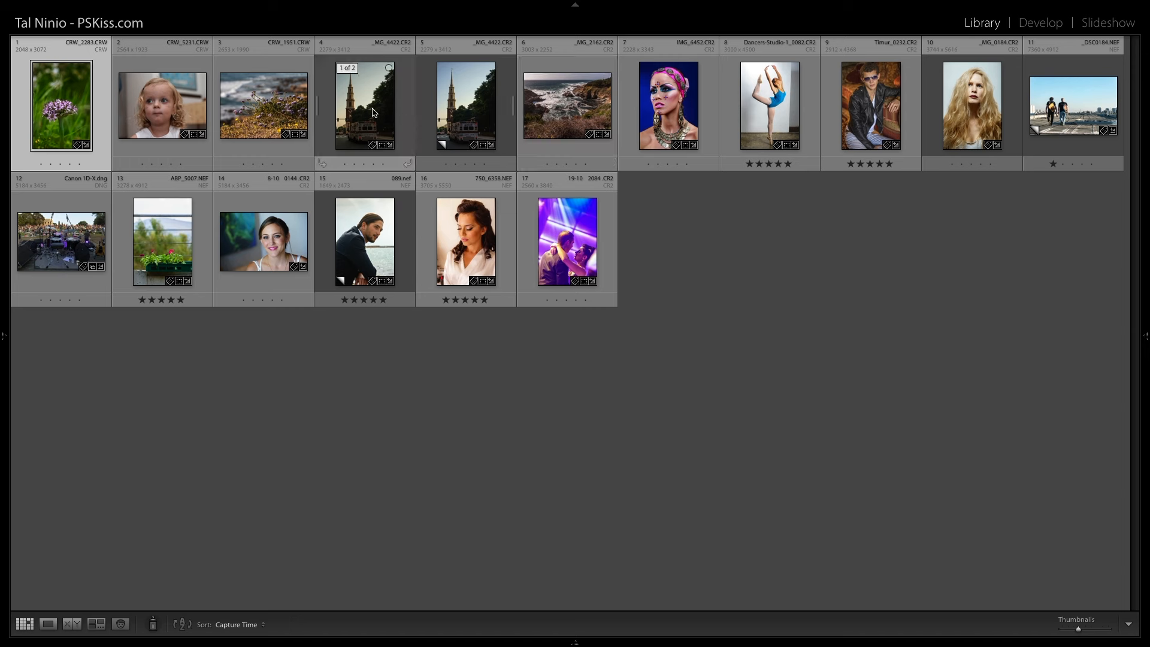
pyautogui.click(455, 115)
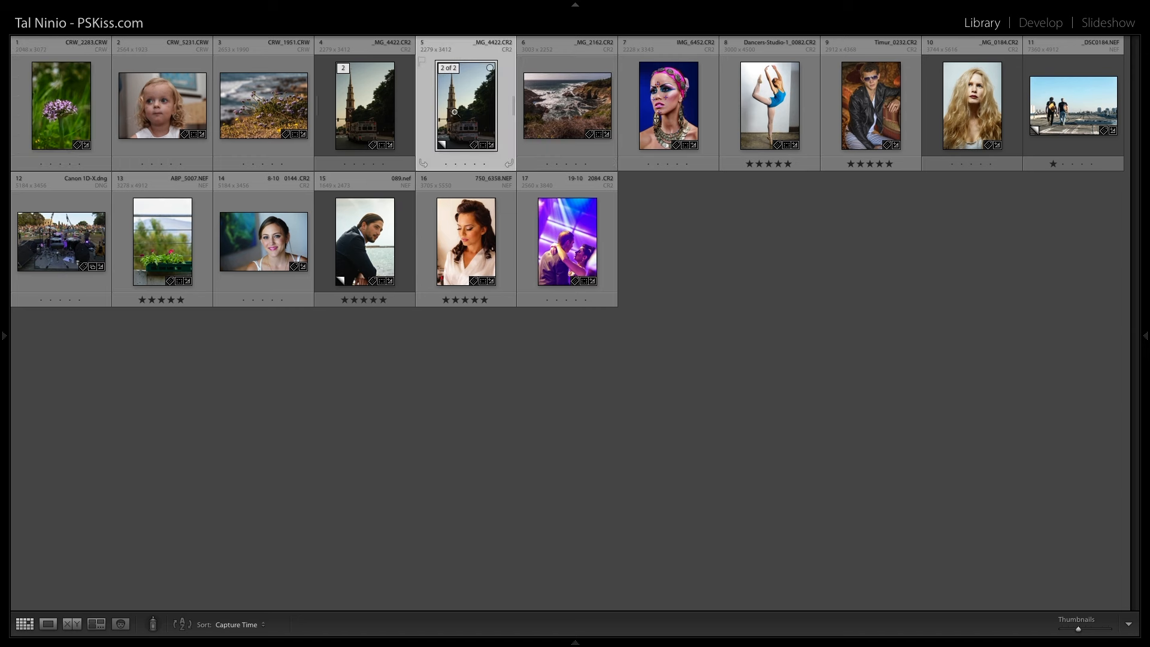
pyautogui.press('d')
pyautogui.click(1057, 337)
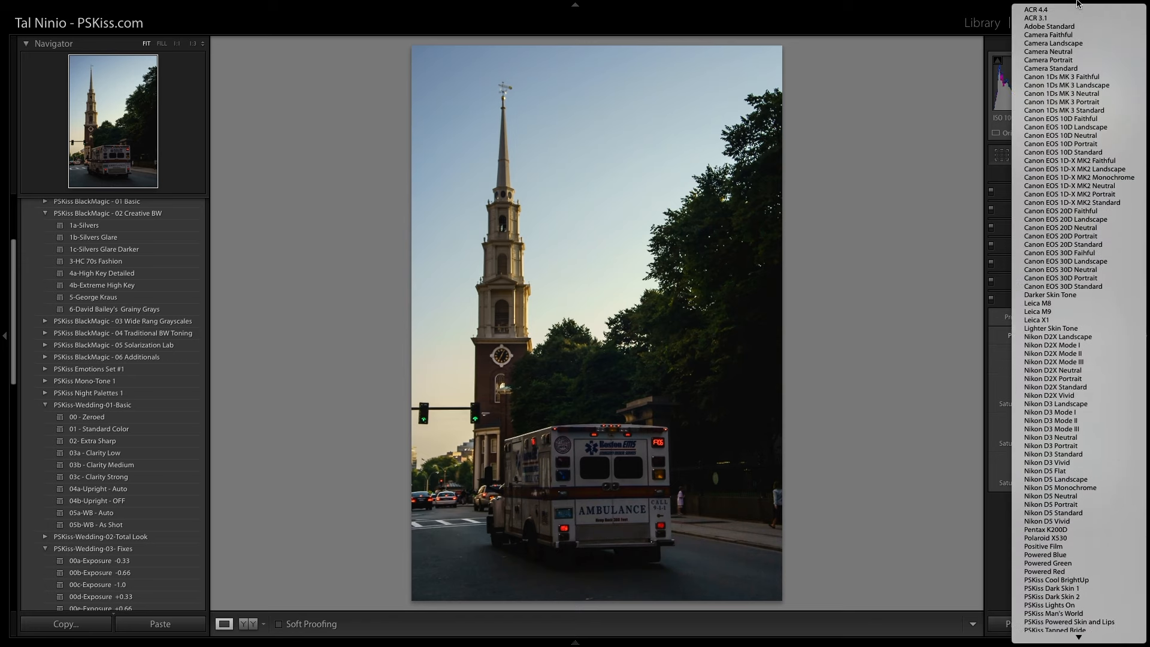
pyautogui.click(1077, 27)
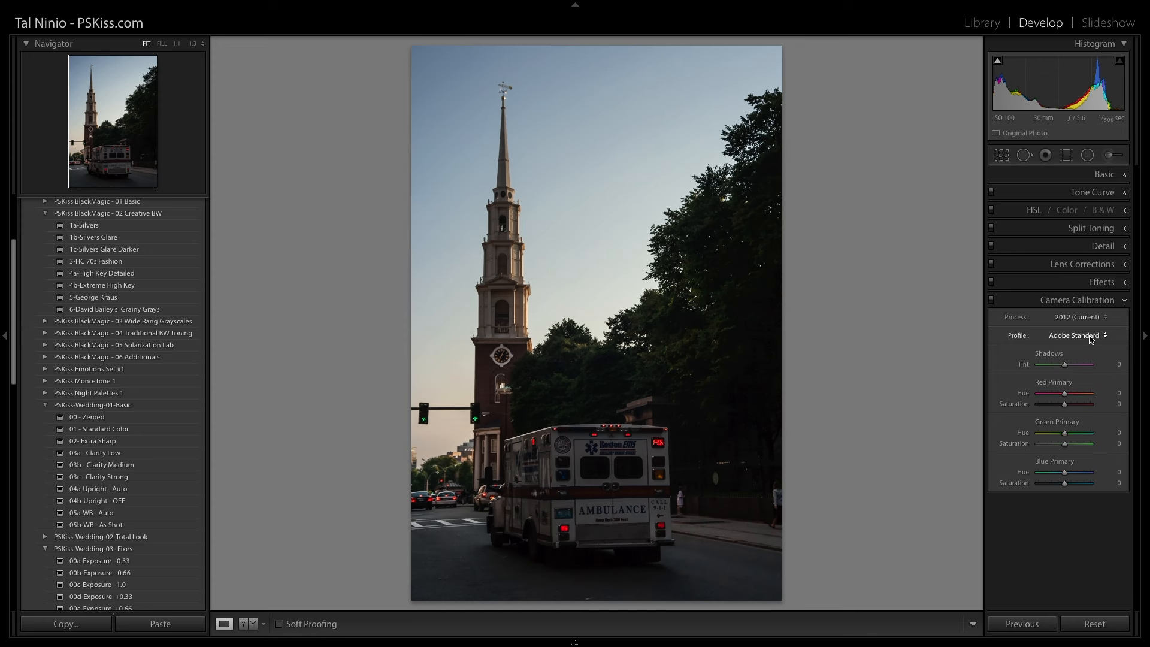
# Switch the church tower photo's profile to Sony A7R MK2 Light
pyautogui.click(1091, 338)
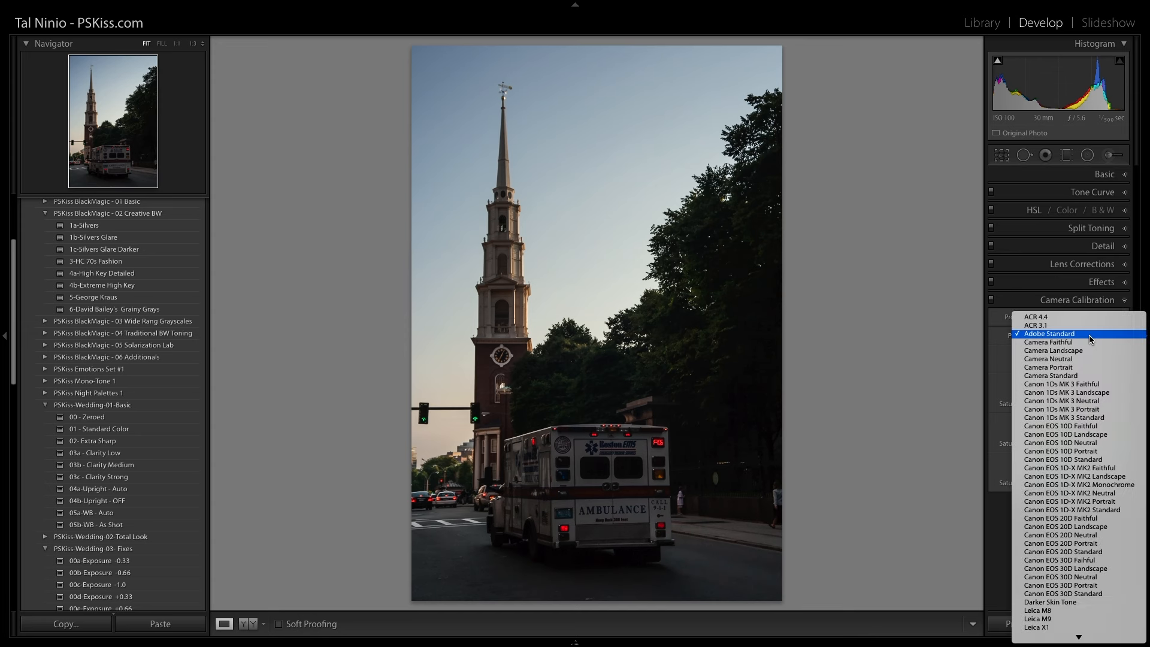
pyautogui.moveTo(1076, 639)
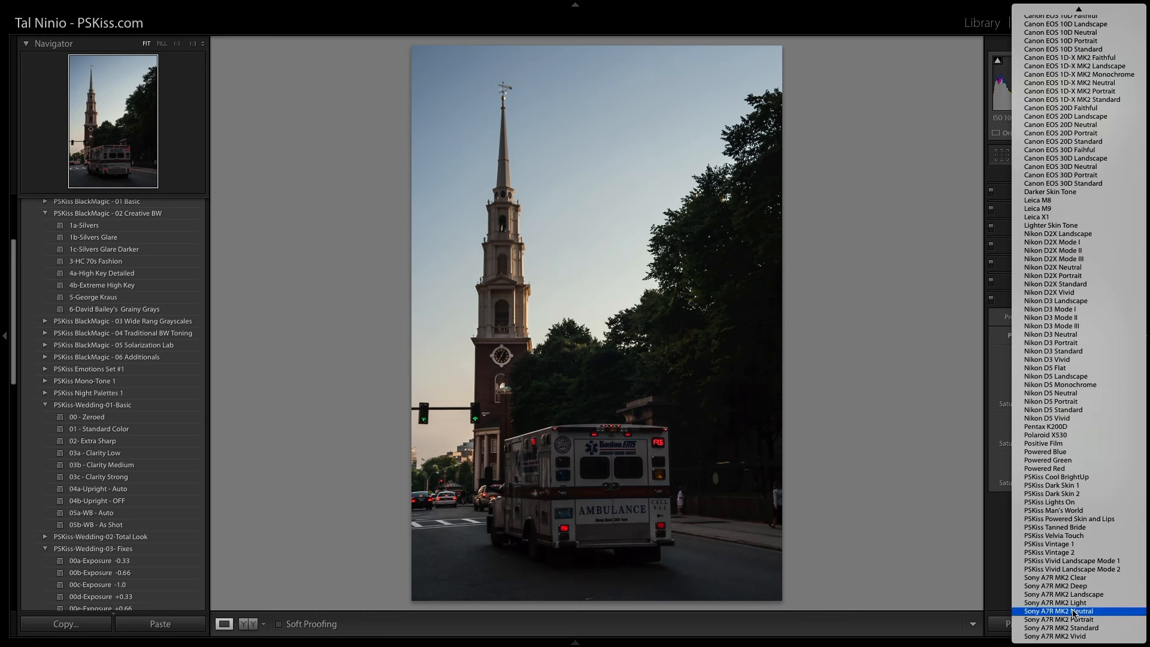
pyautogui.click(1071, 606)
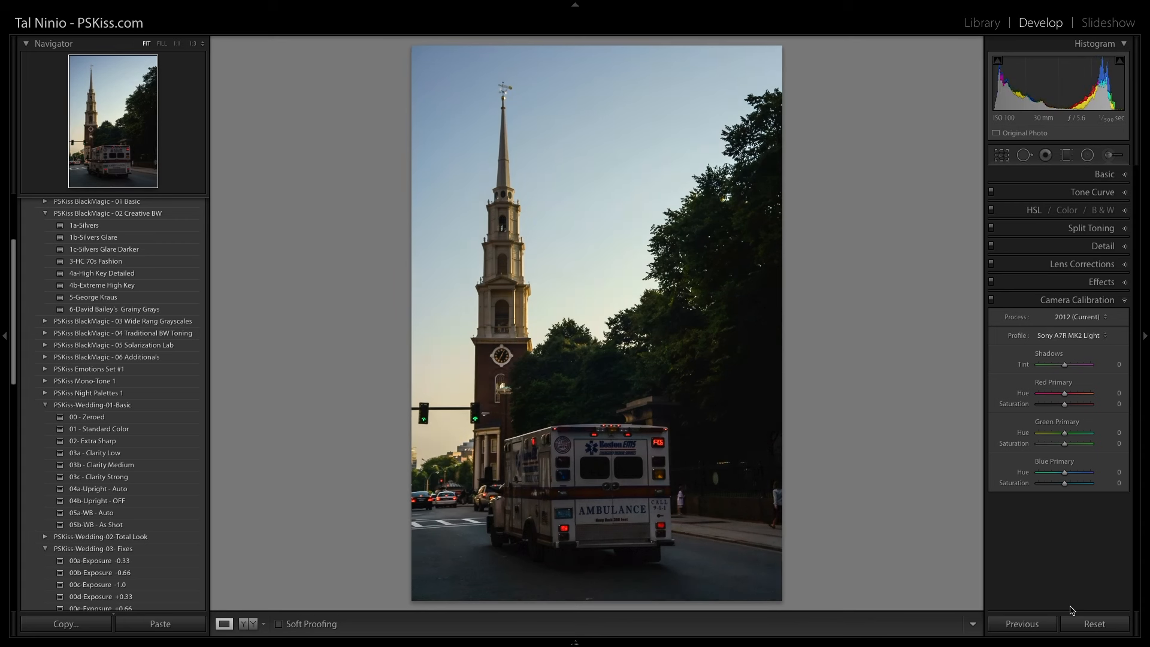
# Open the photo of the man in the leather jacket for developing and apply the Adobe Standard profile
pyautogui.press('g')
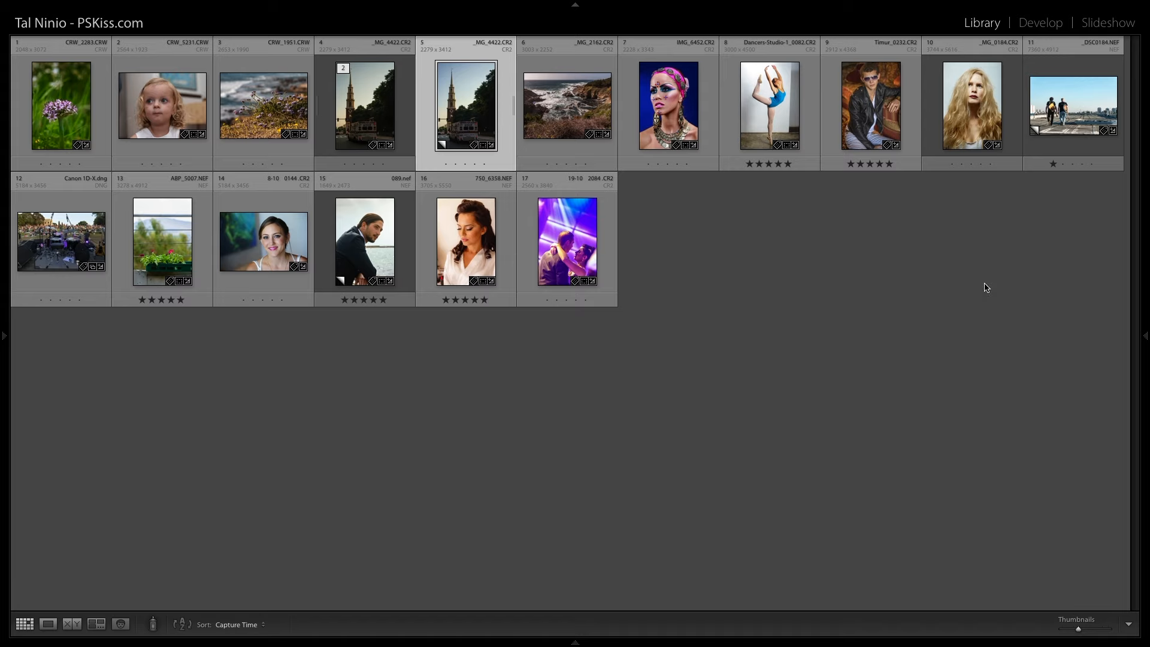
pyautogui.click(874, 101)
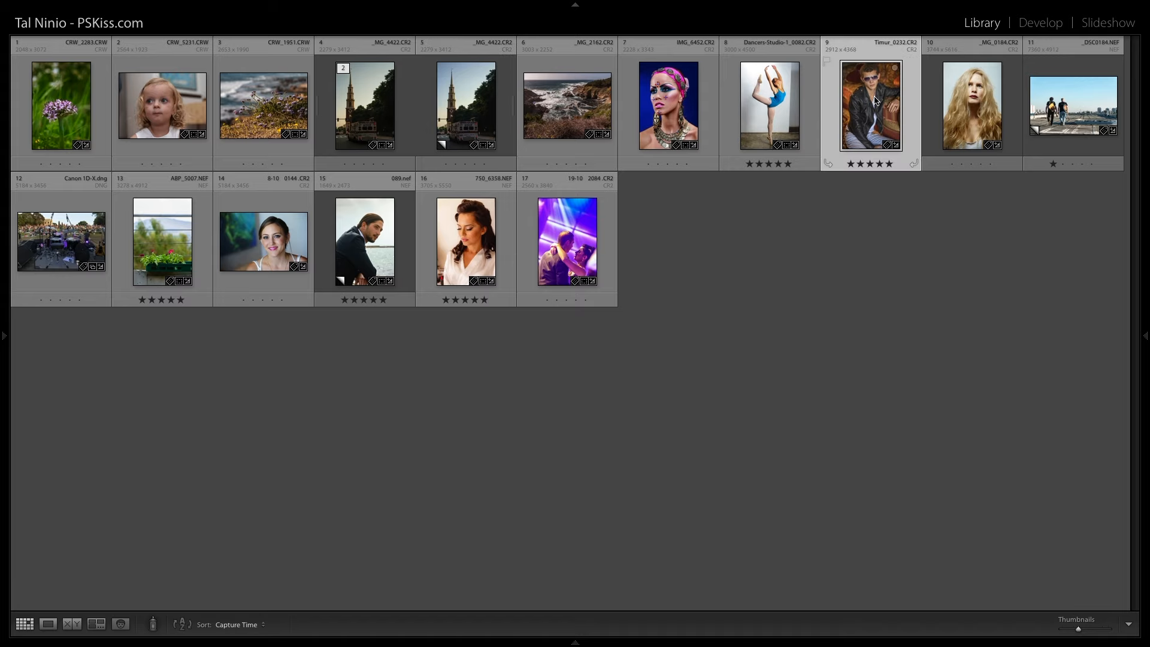
pyautogui.press('d')
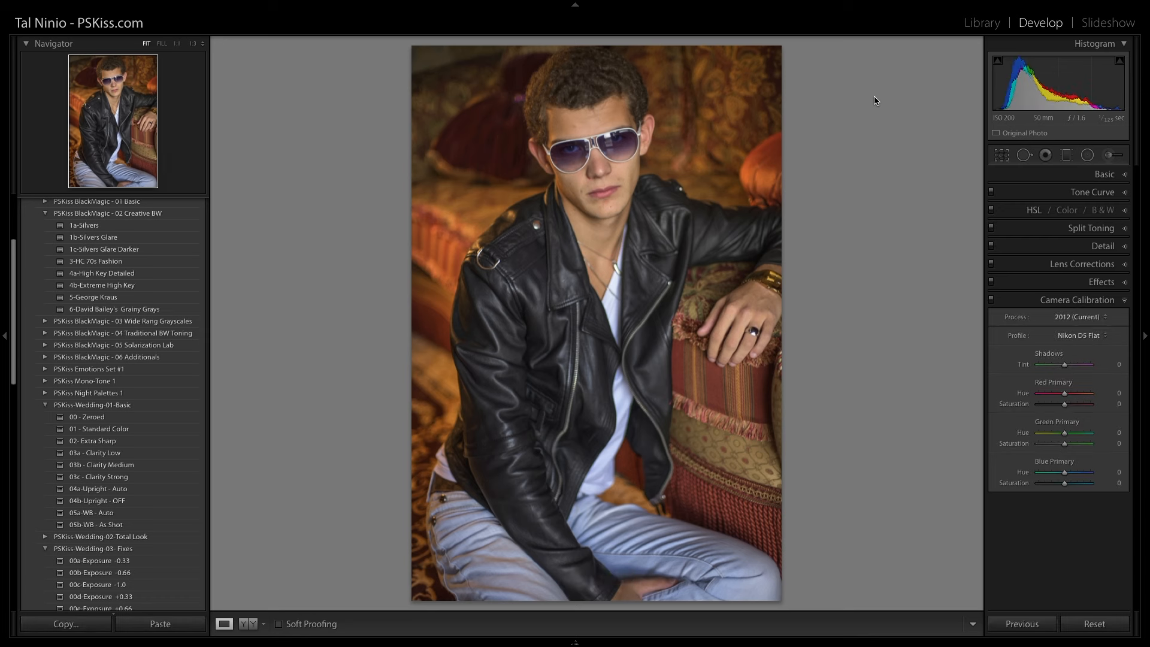
pyautogui.click(1068, 336)
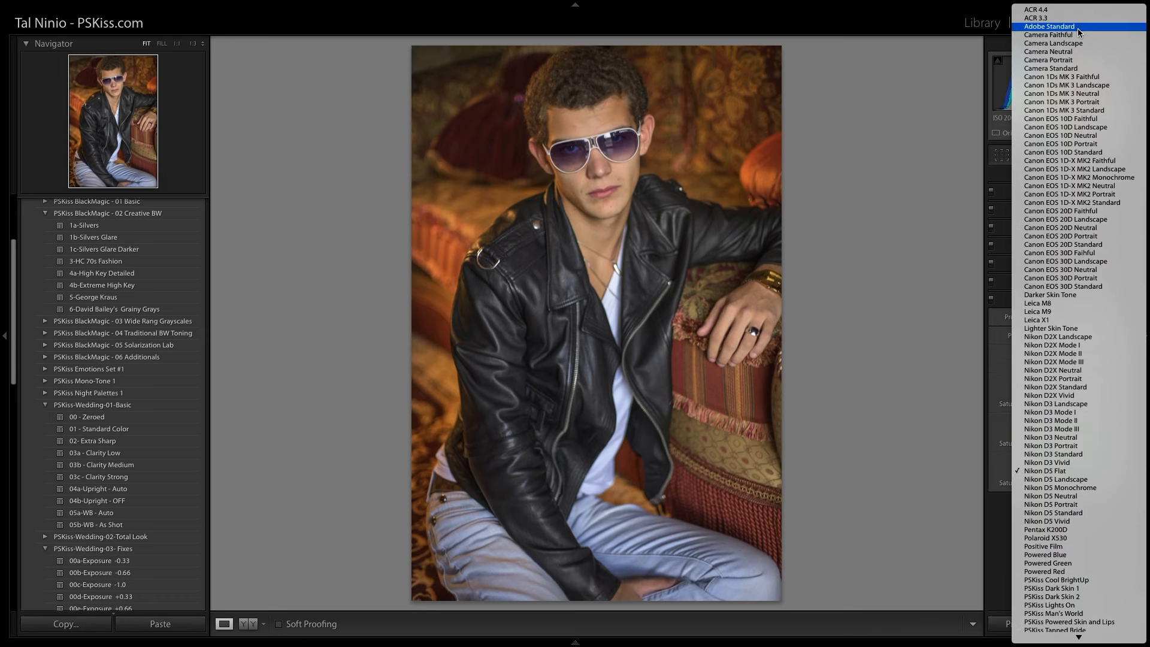
pyautogui.click(1077, 28)
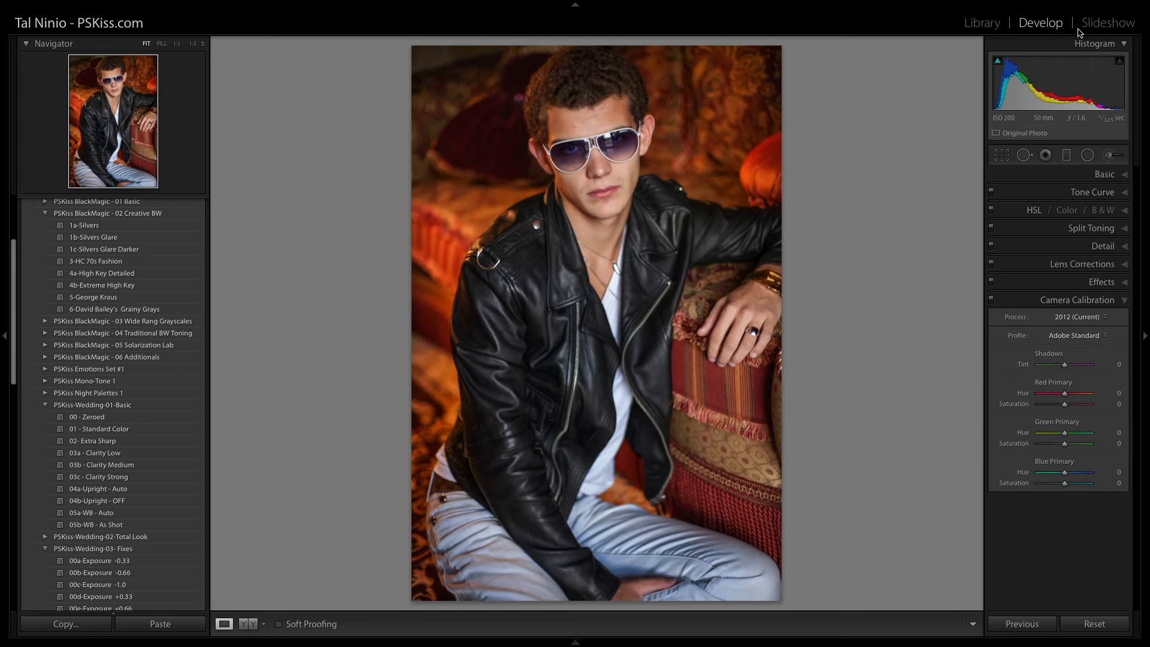
# Try the Camera Portrait profile on the leather jacket photo, followed by Nikon D5 Flat
pyautogui.click(1076, 335)
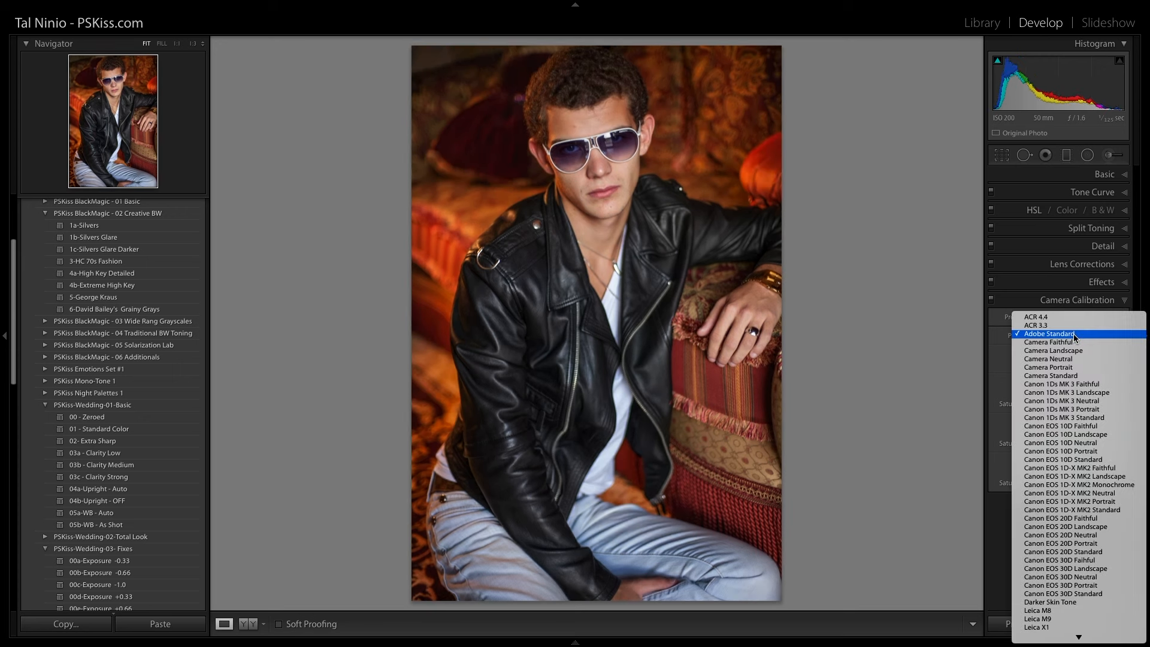
pyautogui.click(1075, 367)
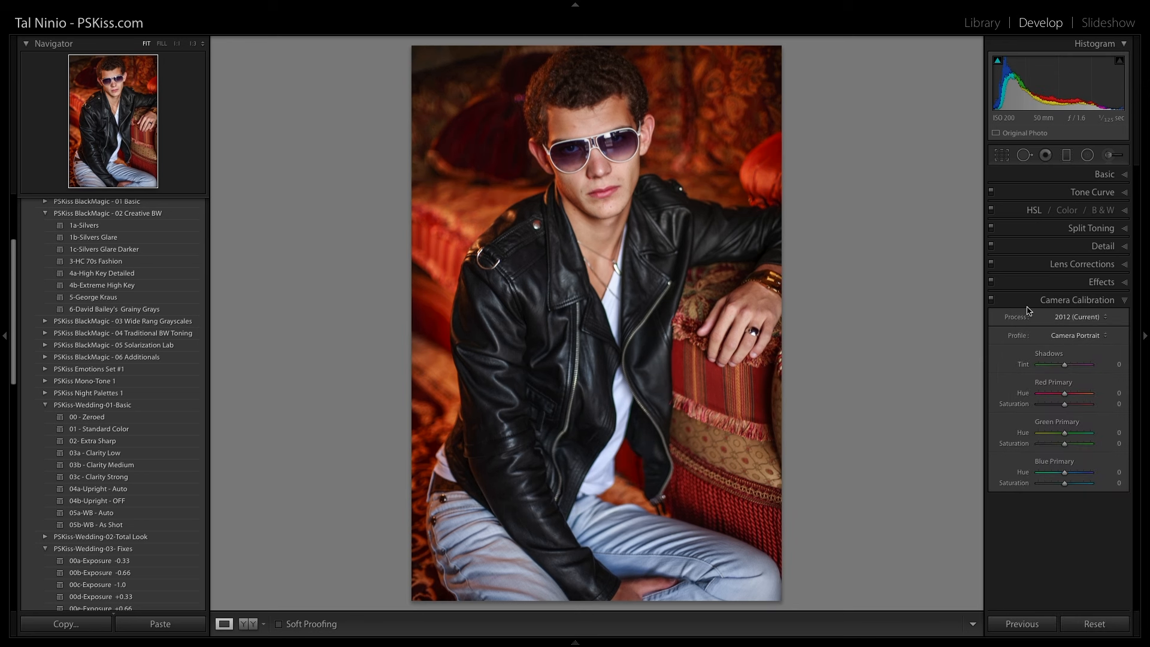
pyautogui.click(1078, 337)
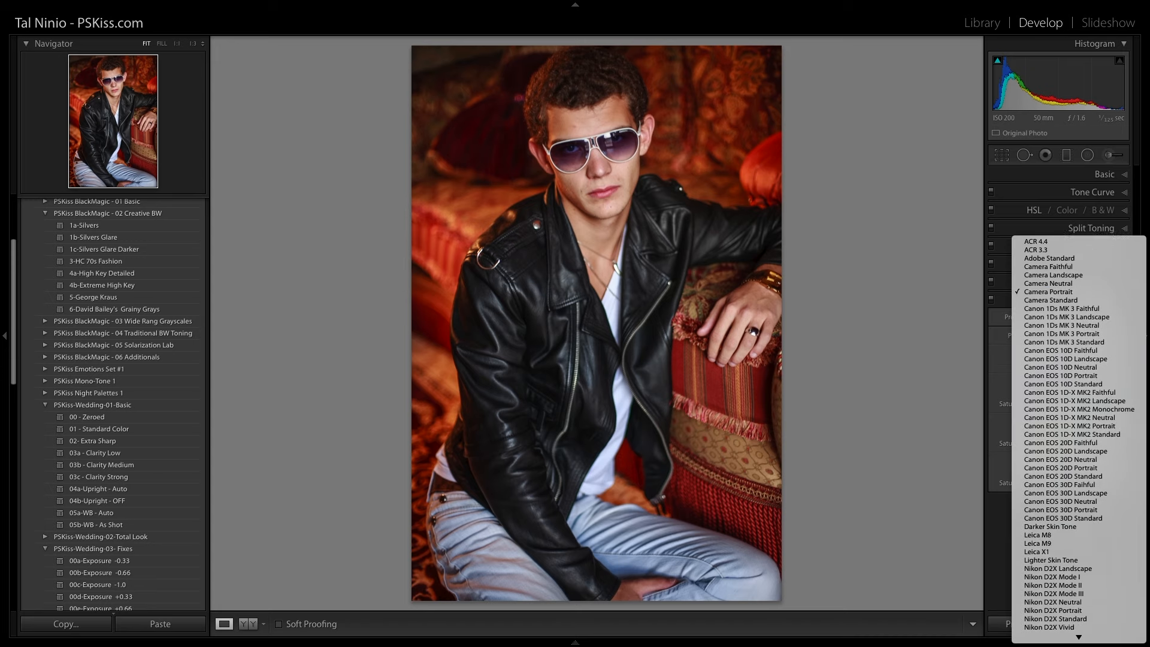
pyautogui.scroll(-10, 1068, 525)
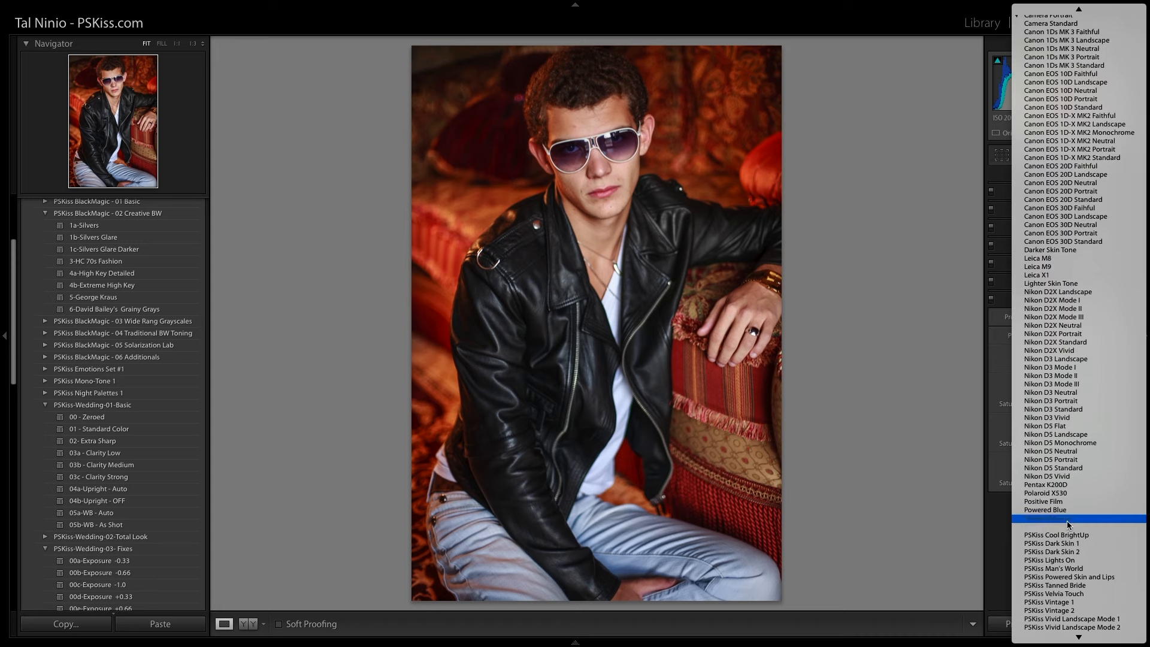
pyautogui.click(1072, 426)
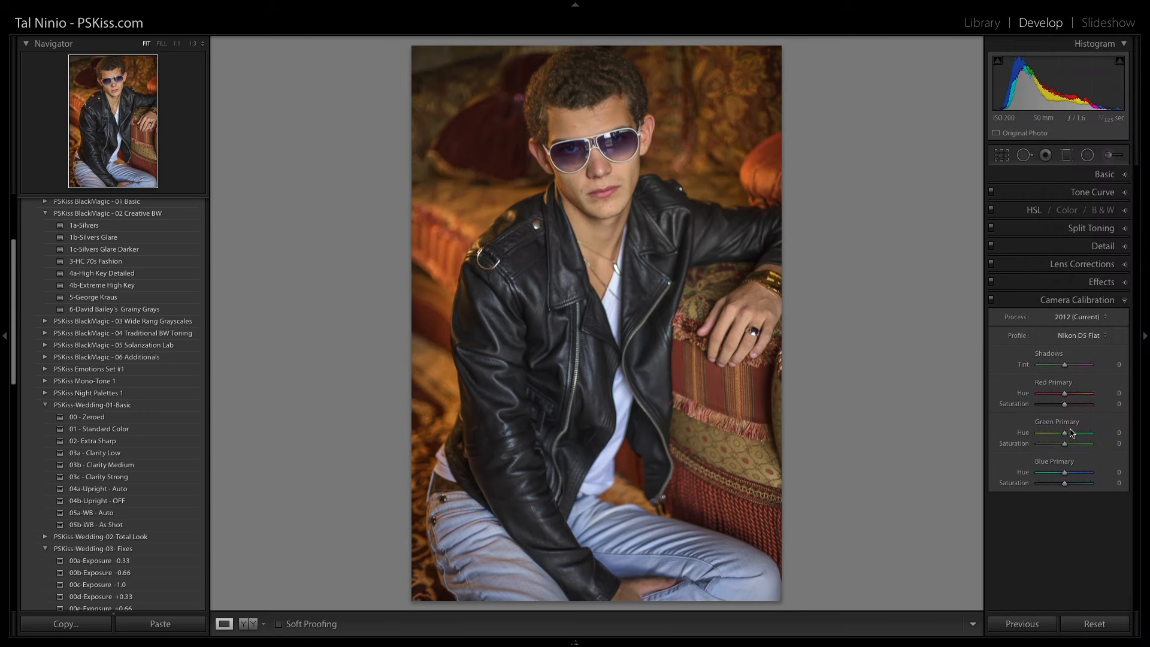
# Open the portrait of the long-haired blonde woman for developing and apply the Nikon D5 Portrait profile
pyautogui.press('g')
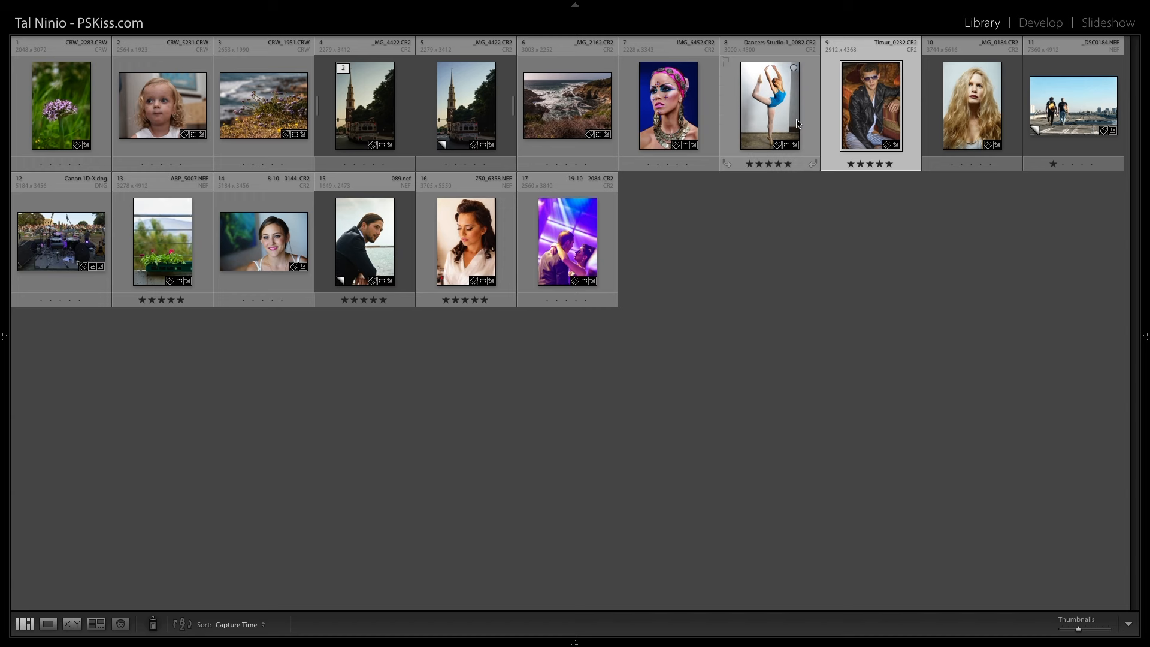
pyautogui.click(972, 115)
pyautogui.press('d')
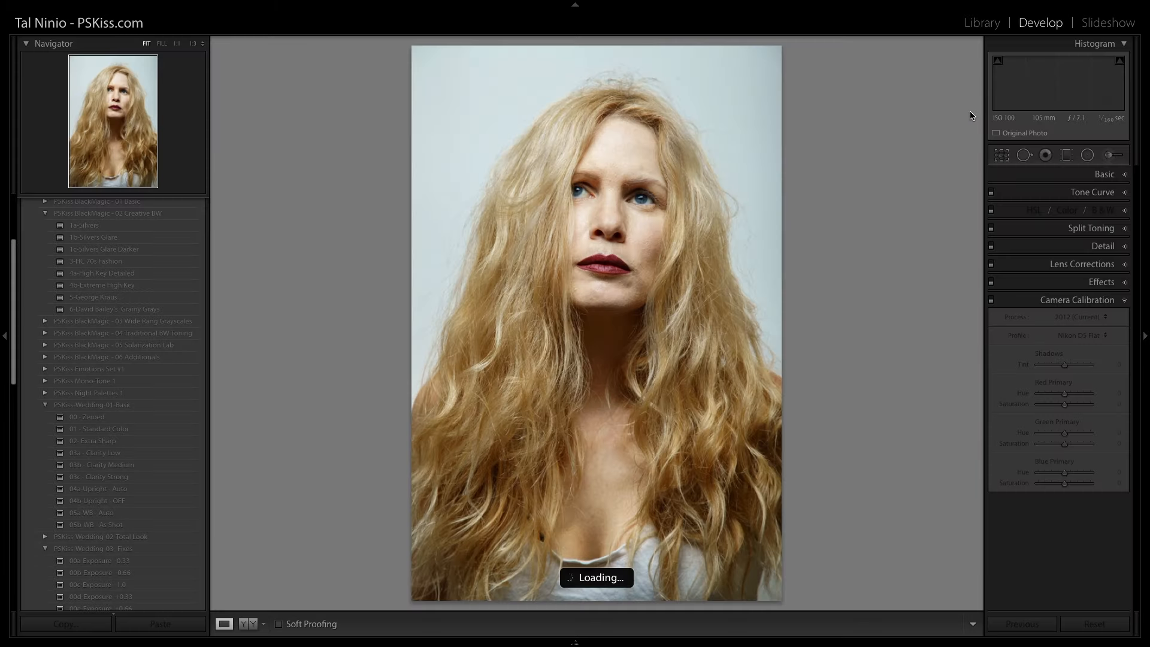
pyautogui.click(1085, 339)
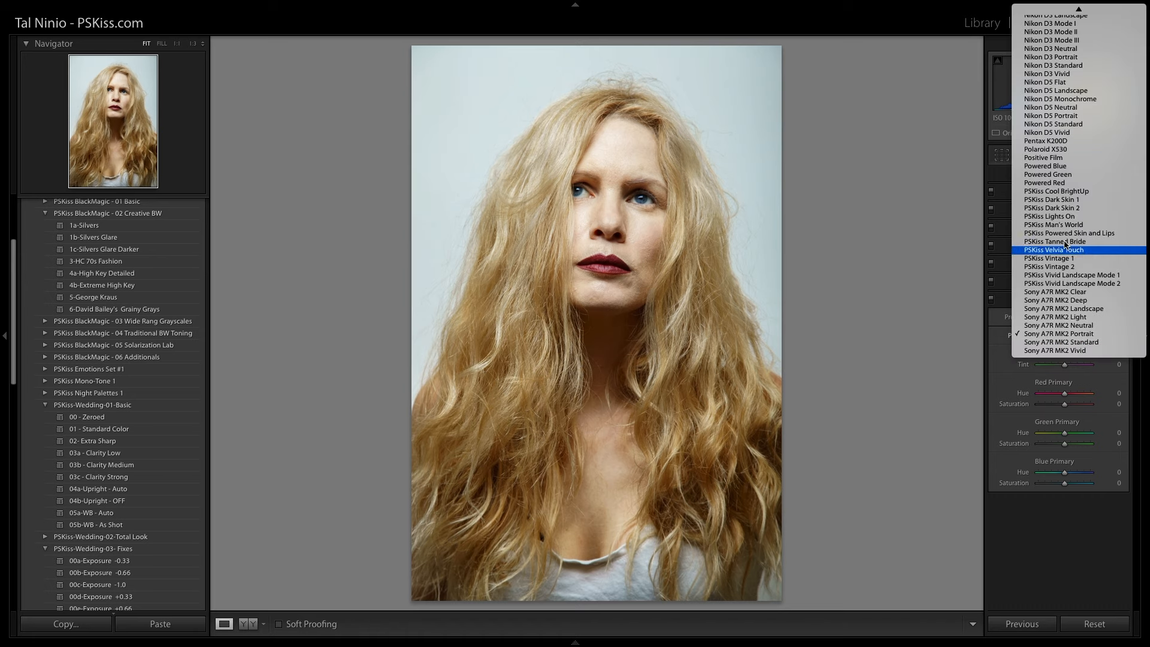
pyautogui.click(1049, 116)
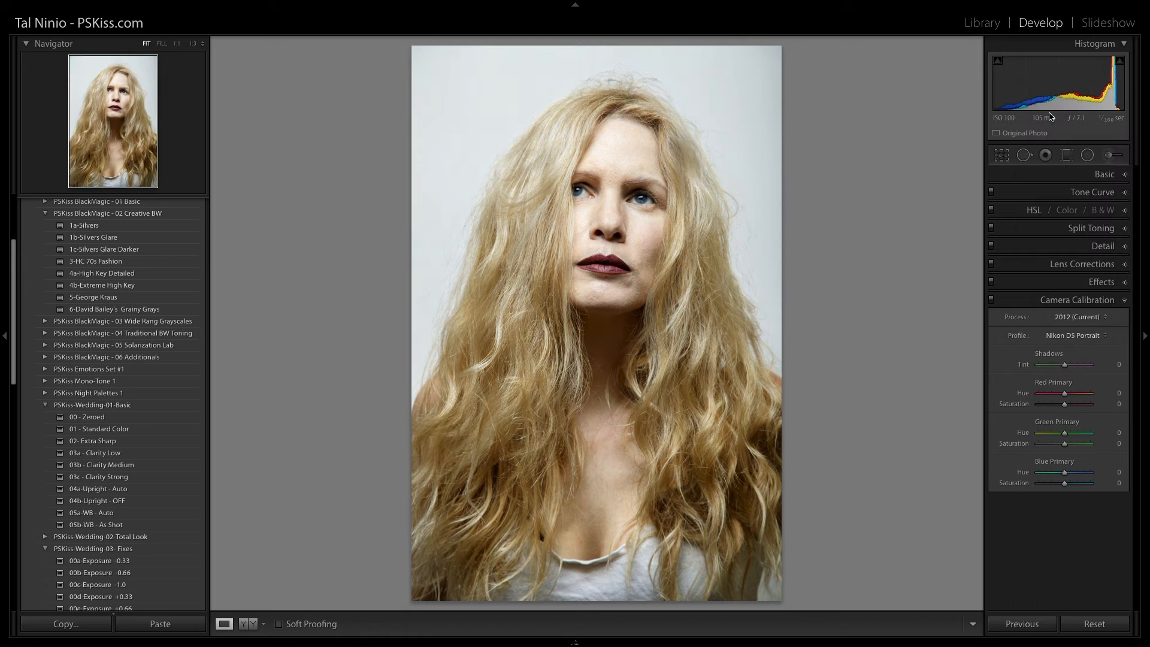
# Try the Canon EOS 1D-X MK2 Portrait profile on the blonde woman's portrait, followed by Camera Portrait
pyautogui.click(1054, 335)
pyautogui.moveTo(1059, 7)
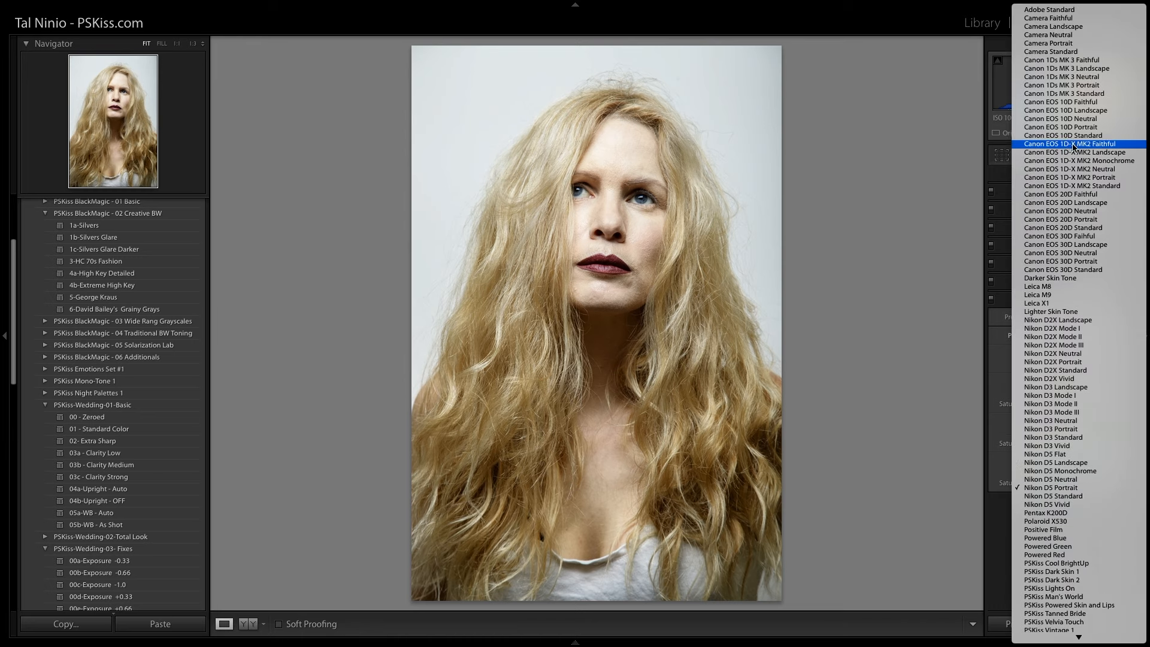
pyautogui.click(1069, 178)
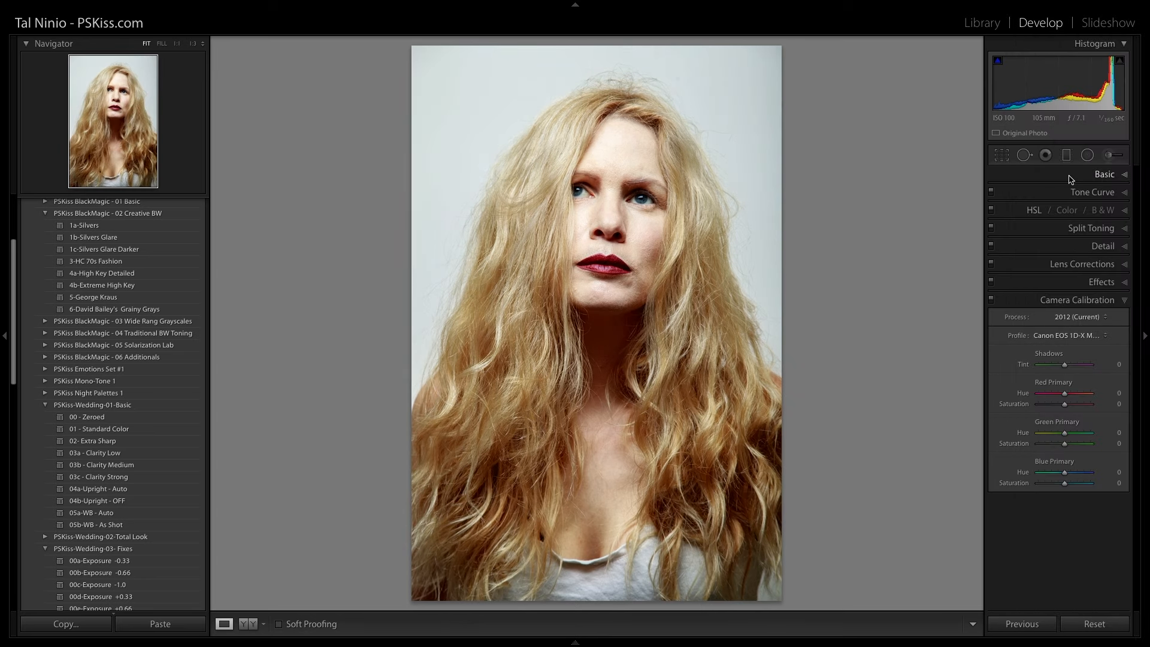
pyautogui.click(1080, 336)
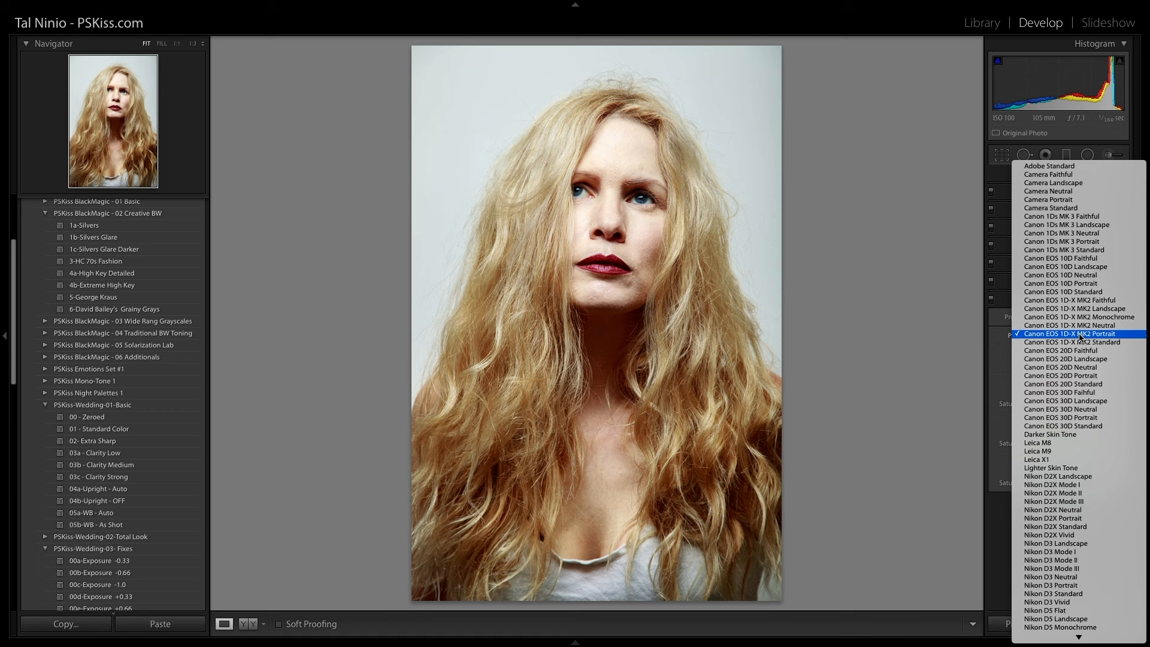
pyautogui.click(1086, 201)
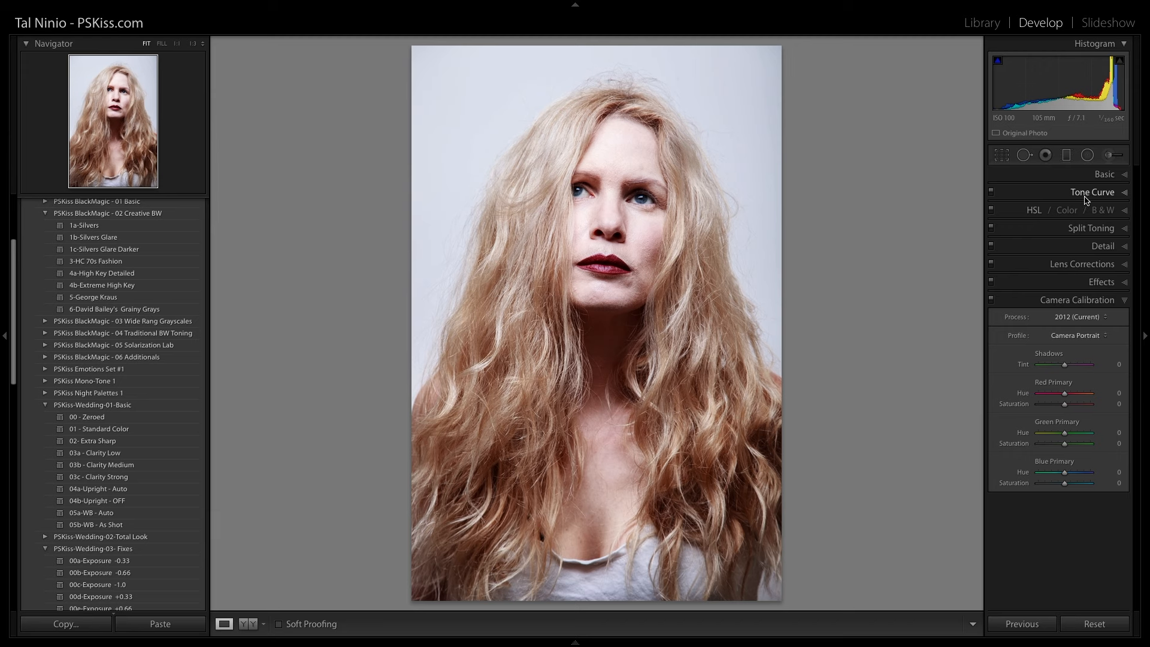
# Apply the Canon EOS 1D-X MK2 Monochrome profile to the blonde woman's portrait and set Blacks to -42 and Whites to +55
pyautogui.click(1085, 336)
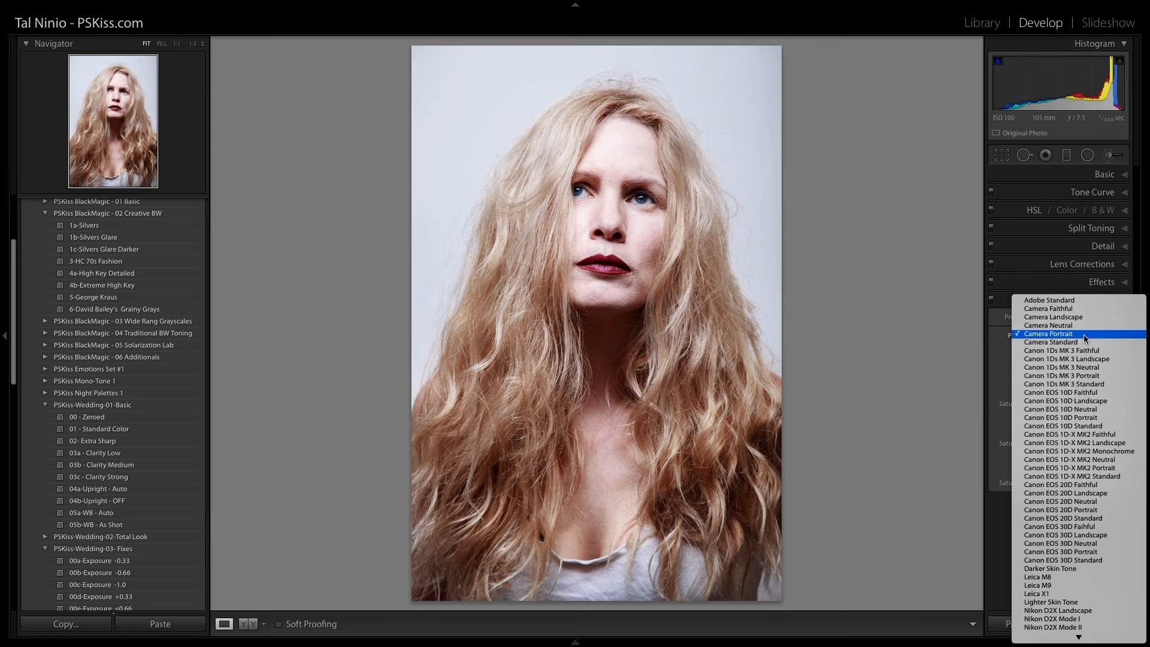
pyautogui.click(1085, 451)
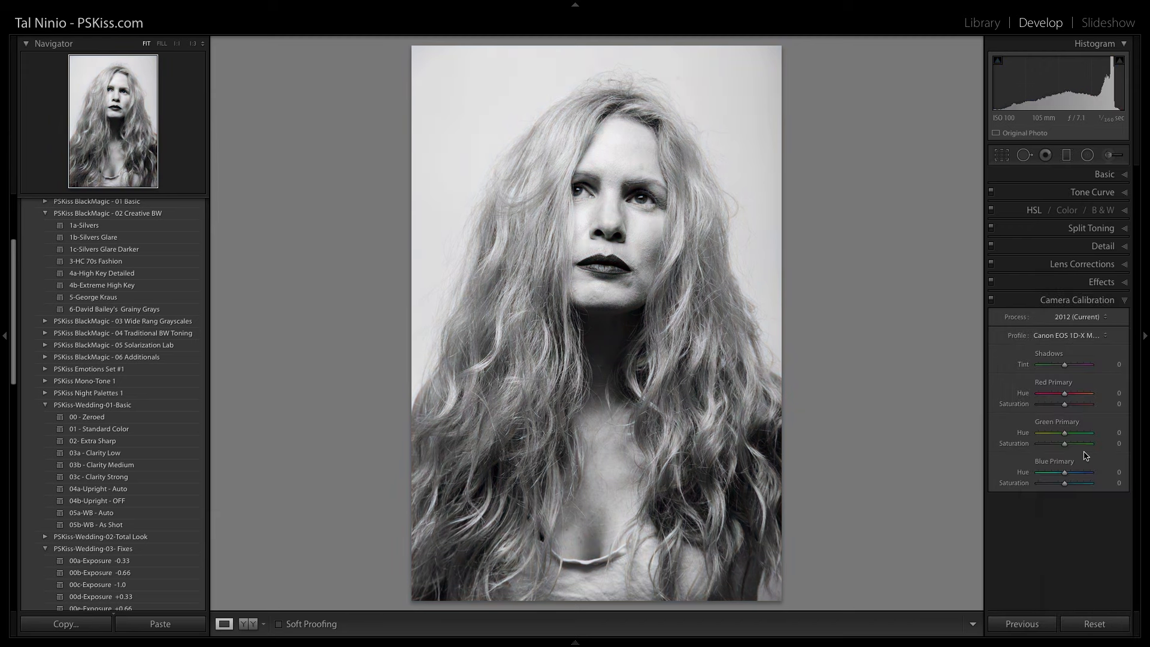
pyautogui.click(1122, 175)
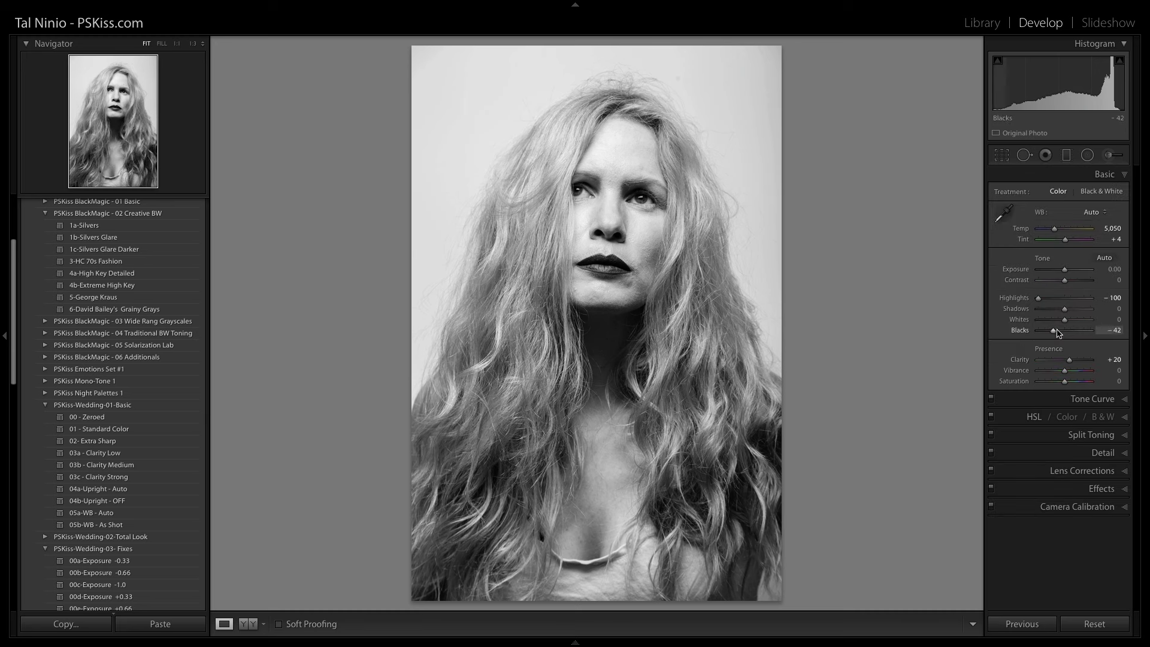
pyautogui.moveTo(1064, 322)
pyautogui.mouseDown()
pyautogui.moveTo(1047, 323)
pyautogui.moveTo(1078, 323)
pyautogui.mouseUp()
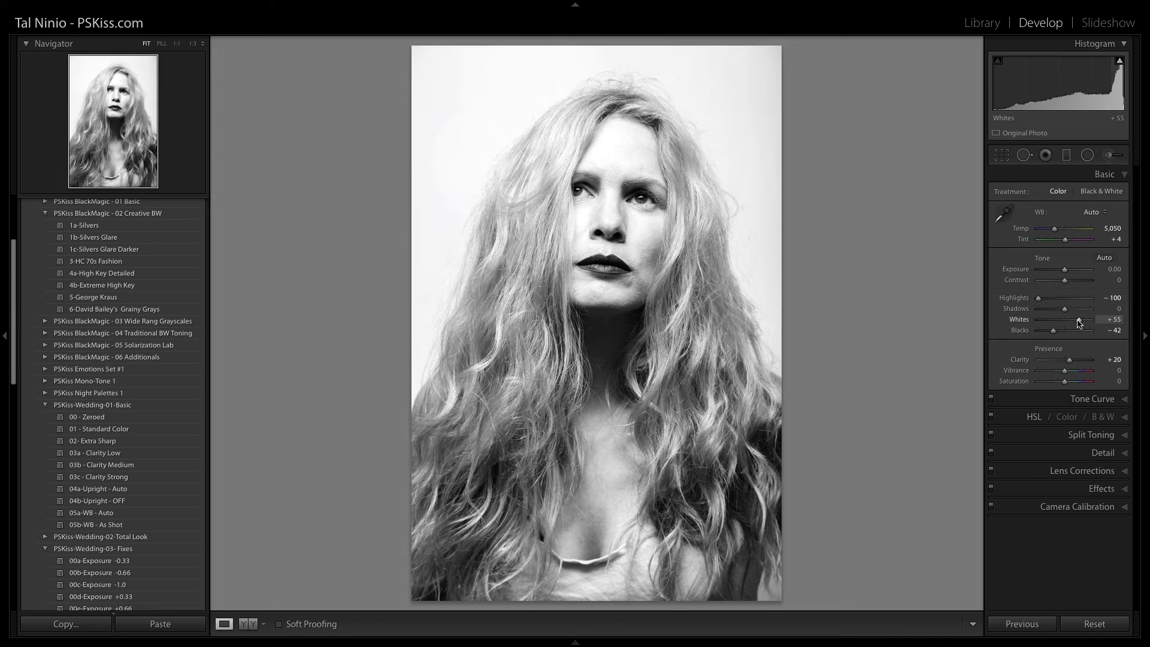